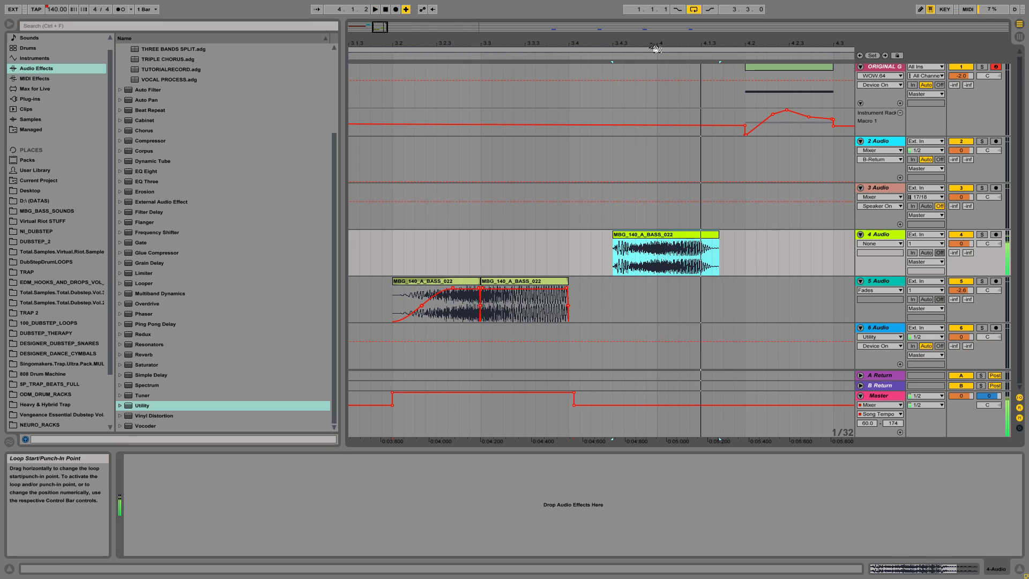
# Play the C_BASS_52 clip on the 2 Audio track and the clip at the start of the 3 Audio track.
pyautogui.moveTo(548, 48); pyautogui.dragTo(570, 116)
pyautogui.click(537, 148)
pyautogui.press('space')
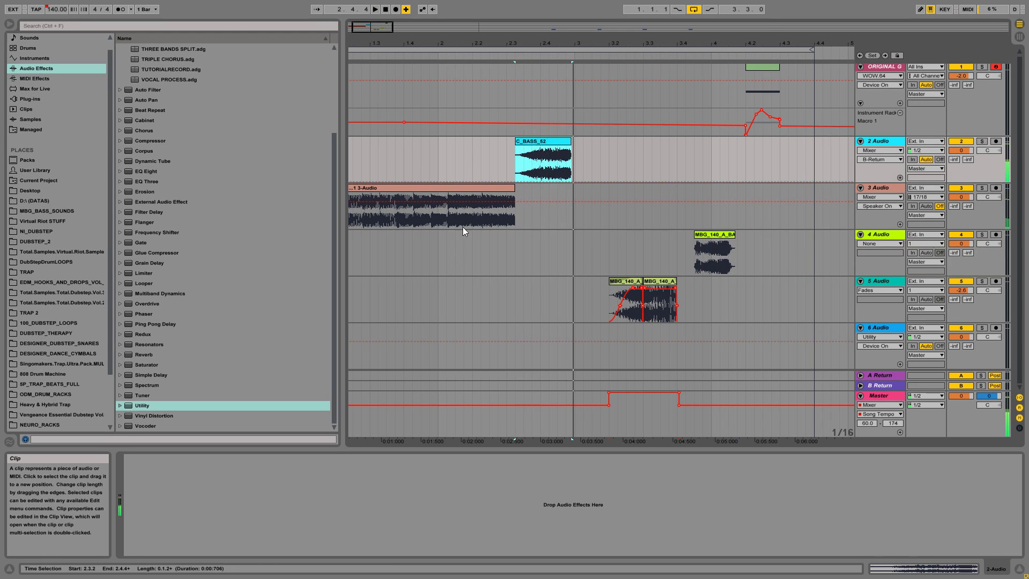
pyautogui.moveTo(412, 43); pyautogui.dragTo(453, 44)
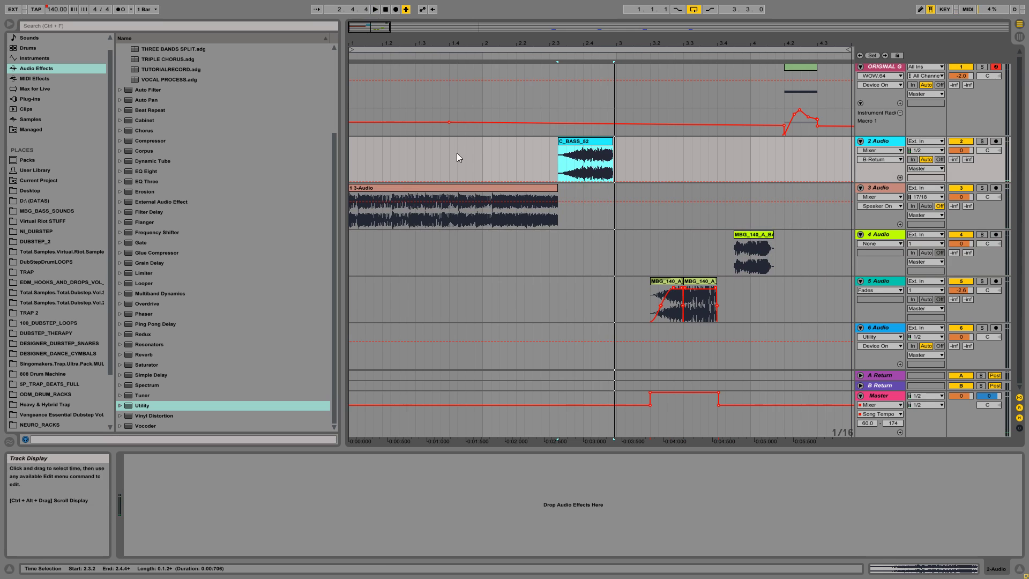
pyautogui.click(440, 187)
pyautogui.press('space')
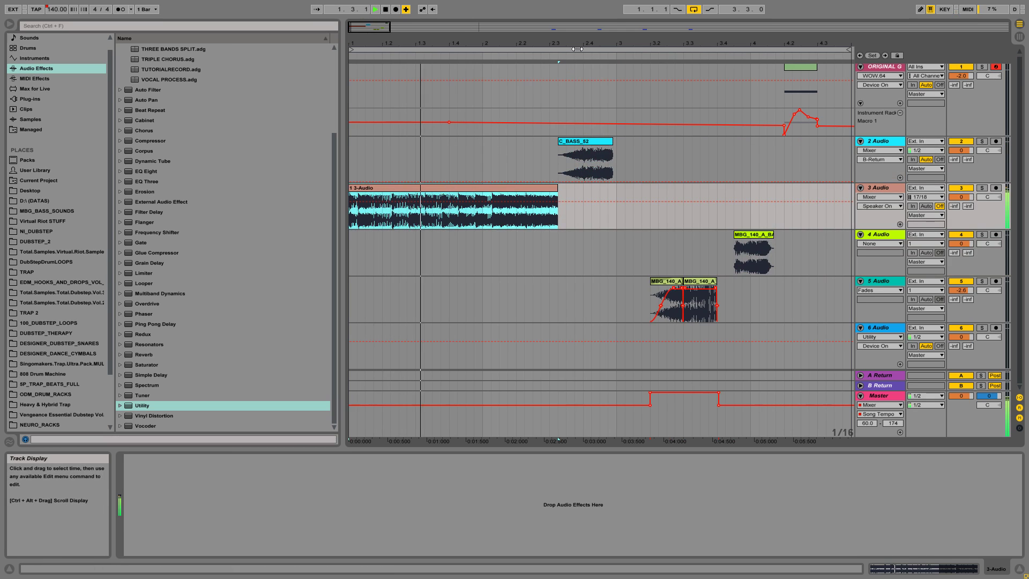
# Hide the browser and play the MBG_140_A_BASS_022 clip on the 4 Audio track.
pyautogui.press('-')
pyautogui.moveTo(346, 73); pyautogui.dragTo(270, 71)
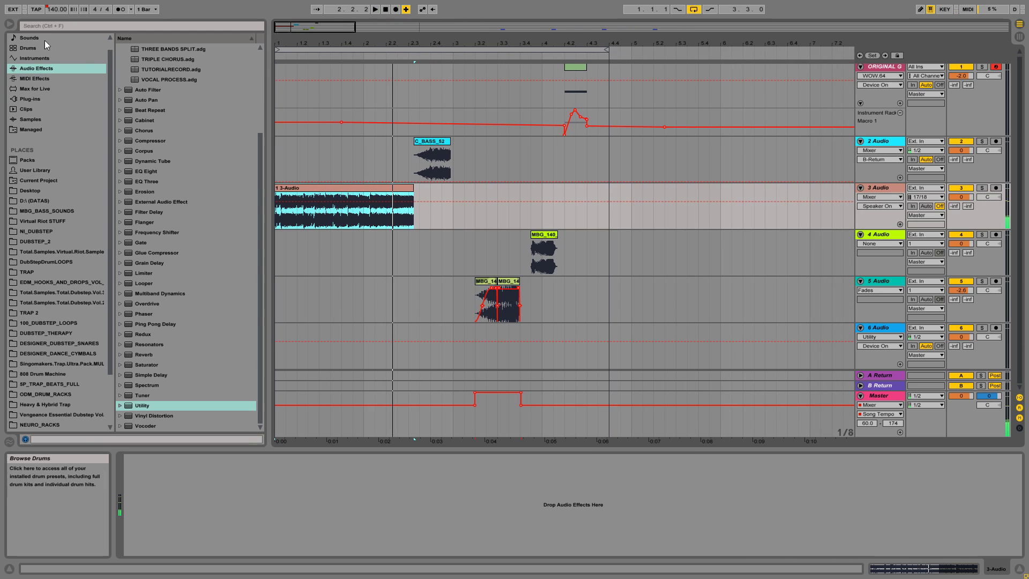
pyautogui.click(10, 24)
pyautogui.click(303, 241)
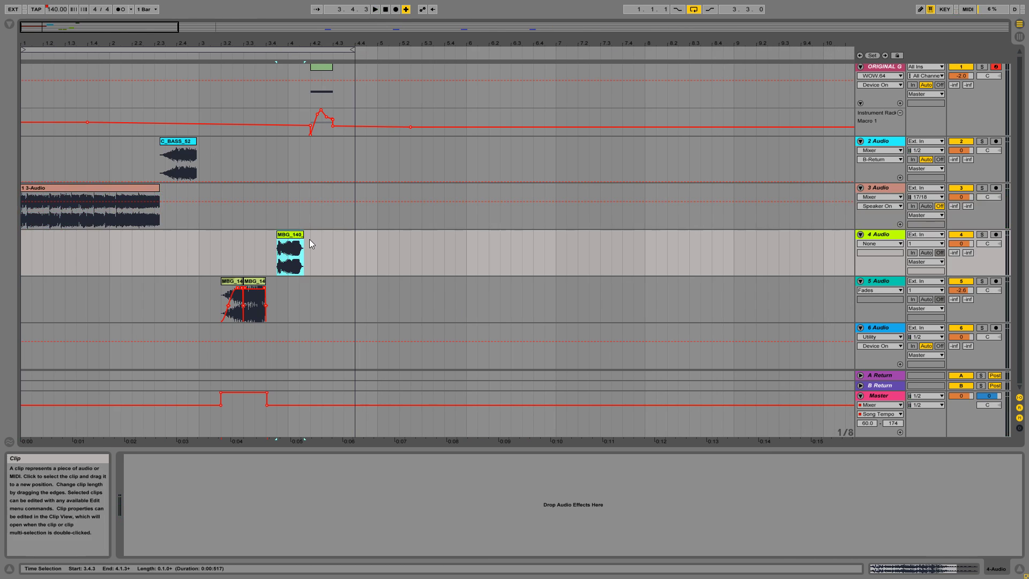
pyautogui.press('space')
pyautogui.moveTo(324, 40); pyautogui.dragTo(375, 67)
pyautogui.press('space')
# Select the MIDI clip on the ORIGINAL GROWL track and open the FM8 editor window clear of the track headers.
pyautogui.click(422, 72)
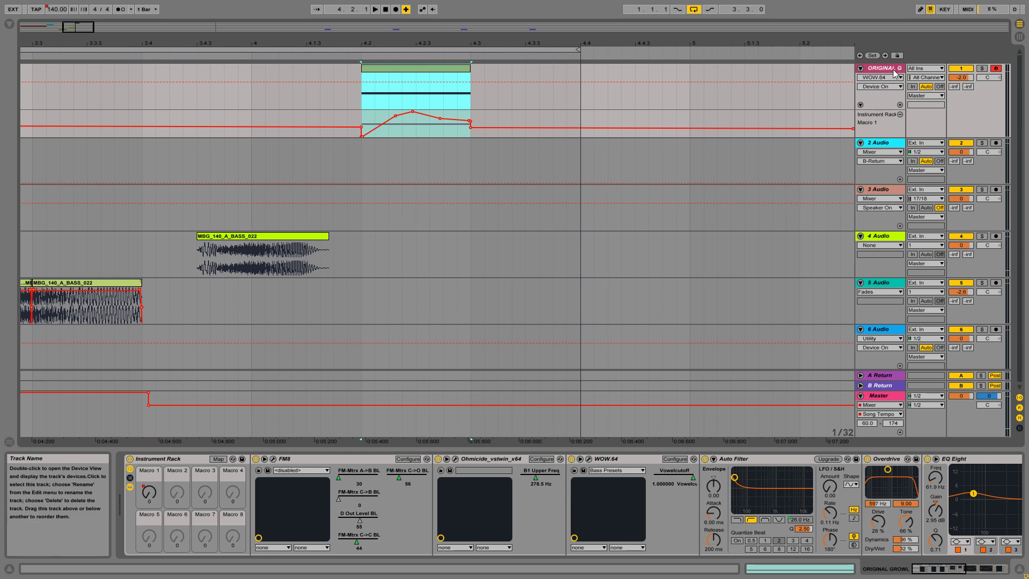
pyautogui.click(273, 459)
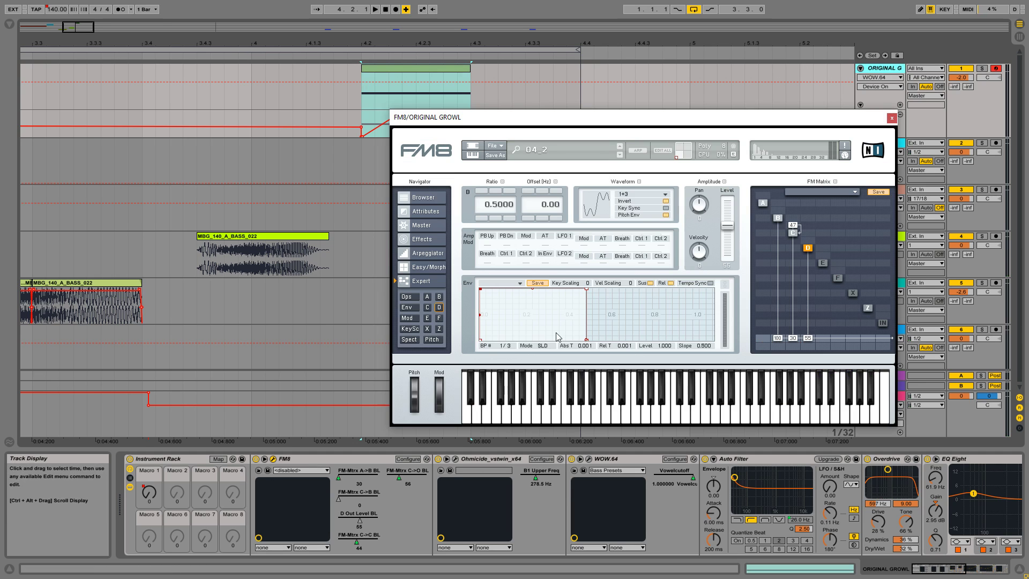
pyautogui.moveTo(705, 123); pyautogui.dragTo(485, 106)
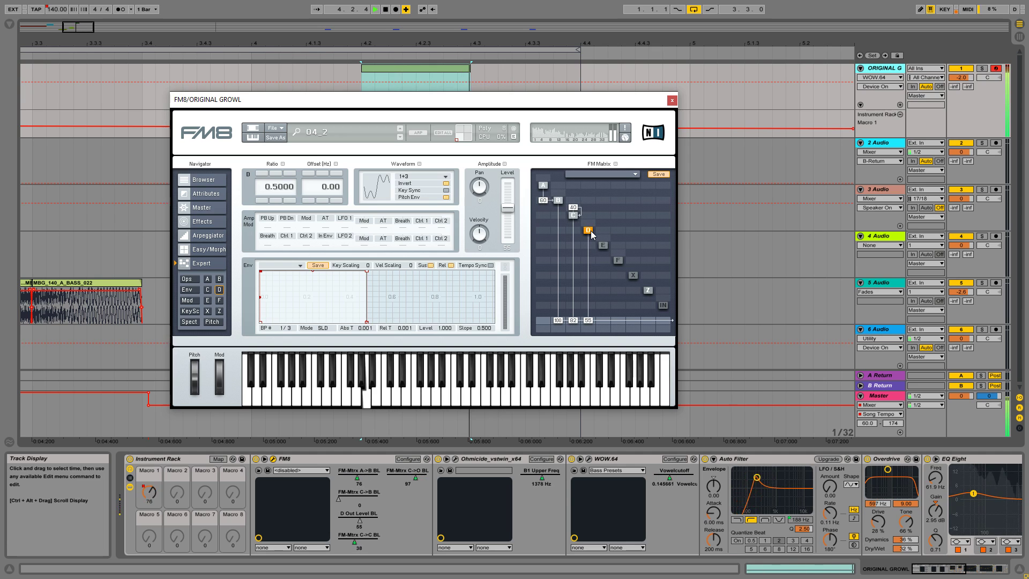
# Inspect the ratio and waveform settings of operators A and B in the FM8 matrix.
pyautogui.click(558, 202)
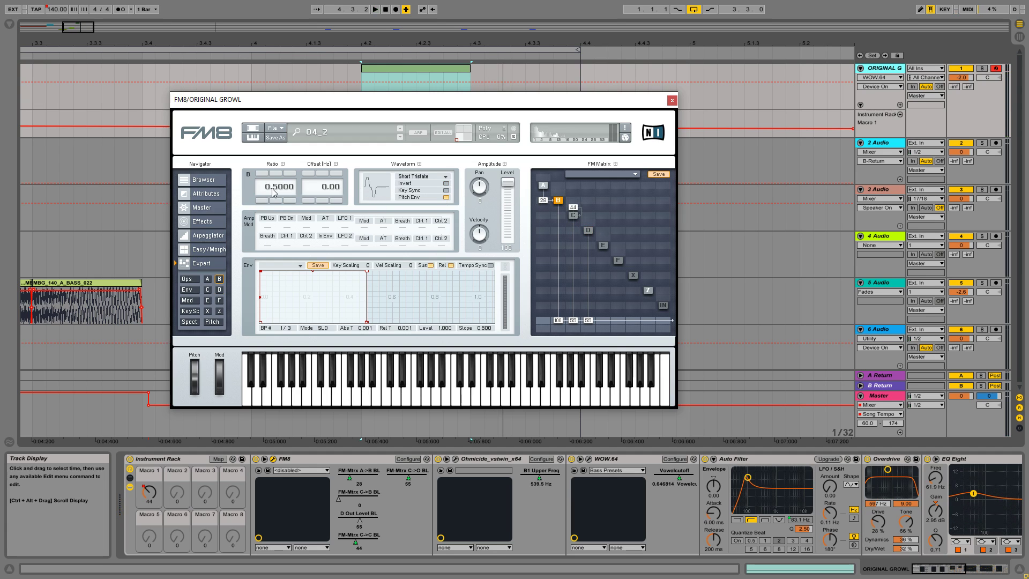
pyautogui.click(543, 185)
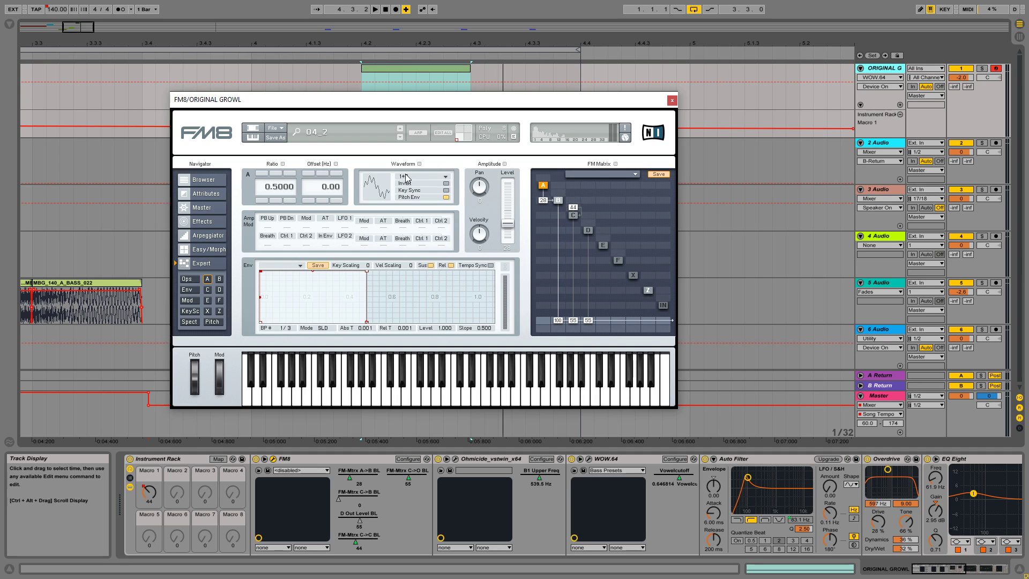
pyautogui.click(542, 199)
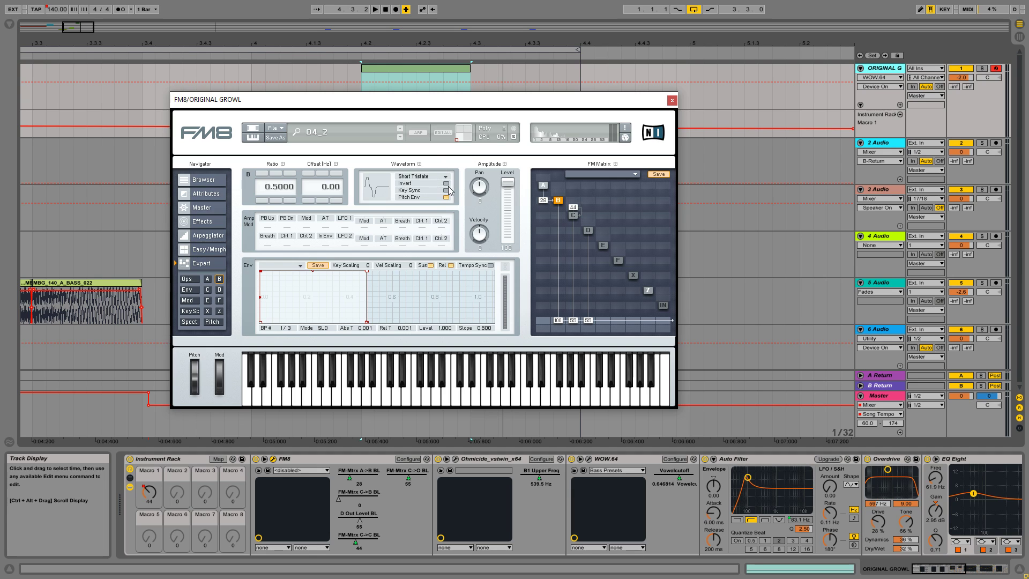
pyautogui.click(543, 187)
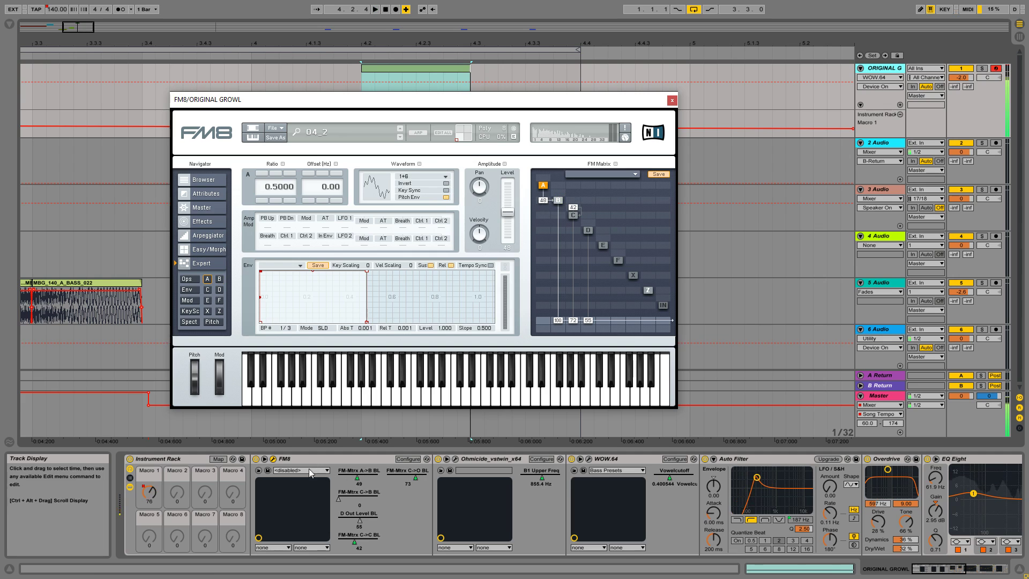
# Show the Instrument Rack's macro mappings beside the FM8 window and play the growl to watch the matrix values move.
pyautogui.click(218, 459)
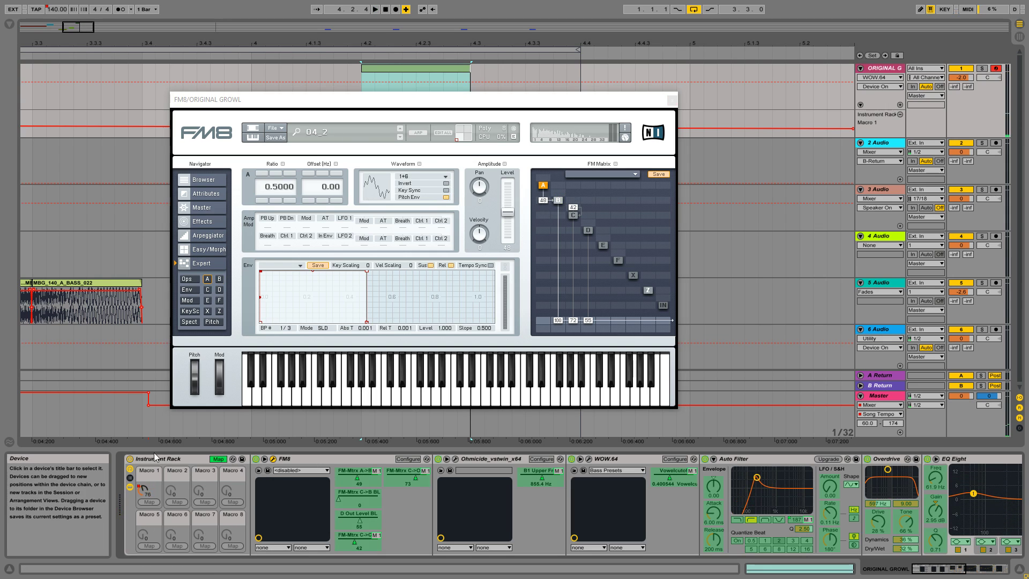
pyautogui.click(10, 24)
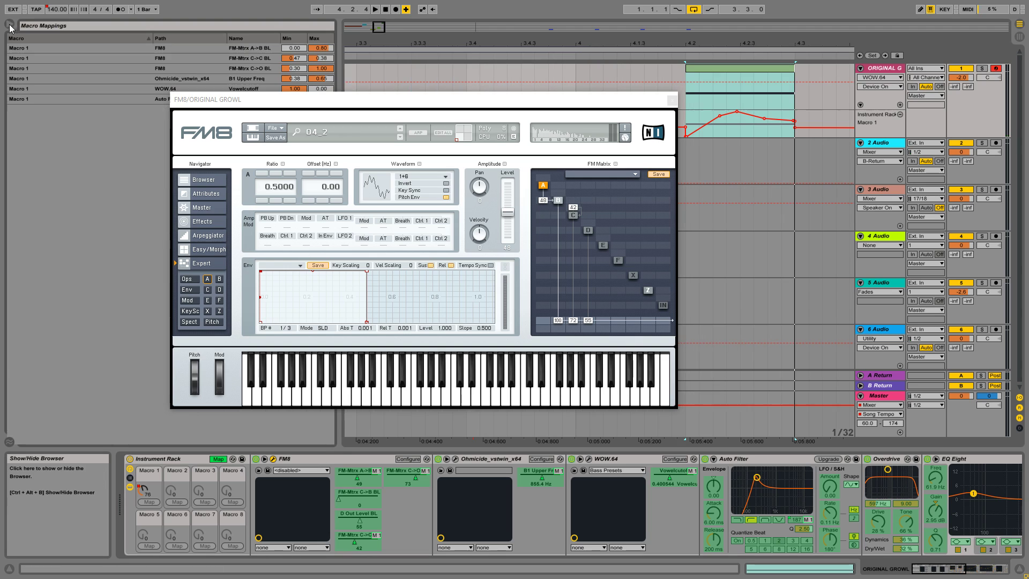
pyautogui.moveTo(302, 101); pyautogui.dragTo(482, 81)
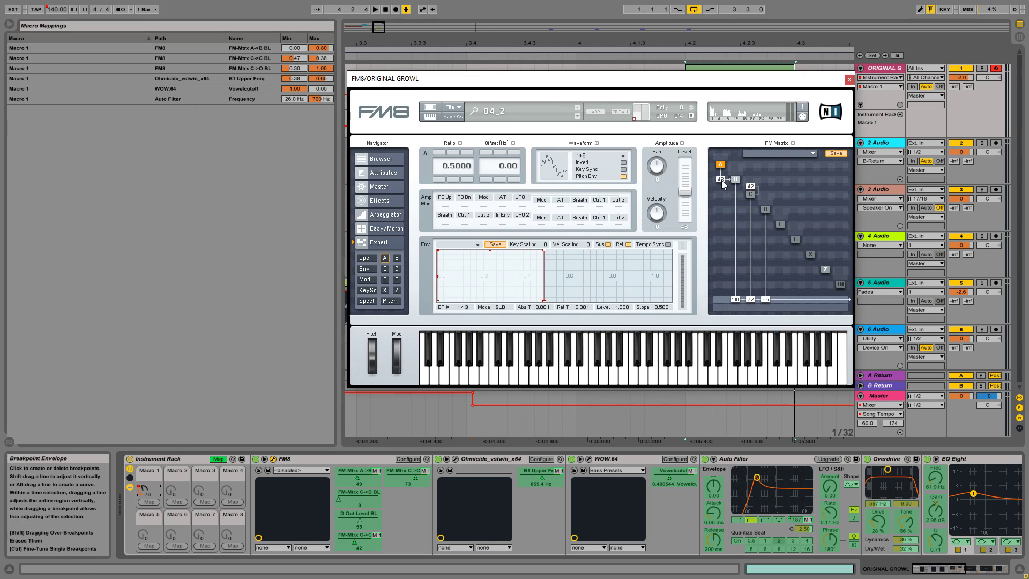
pyautogui.press('space')
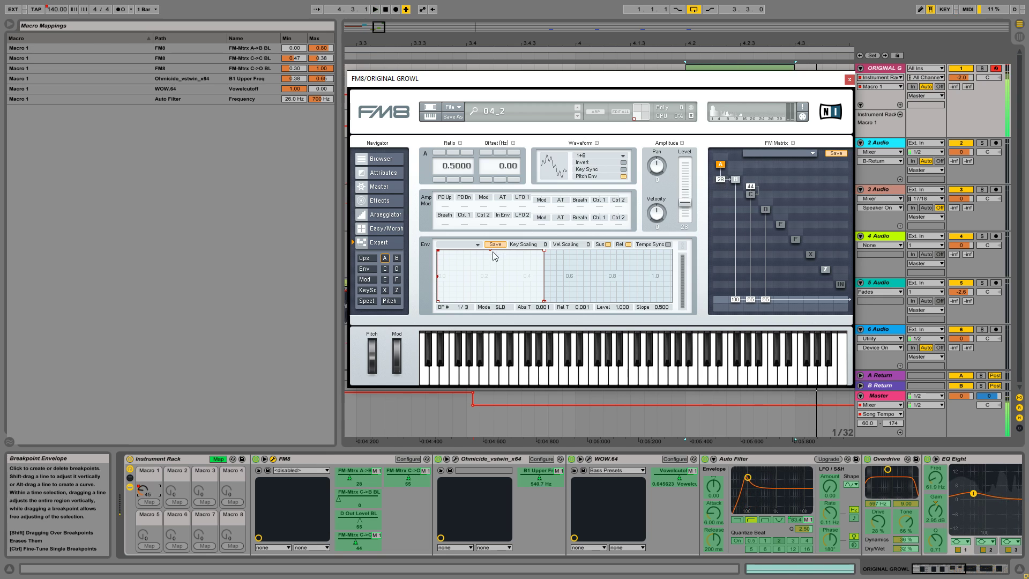
# Remove the FM-Mtrx C->B BL and D Out Level BL parameters from FM8's configured device parameters.
pyautogui.click(400, 459)
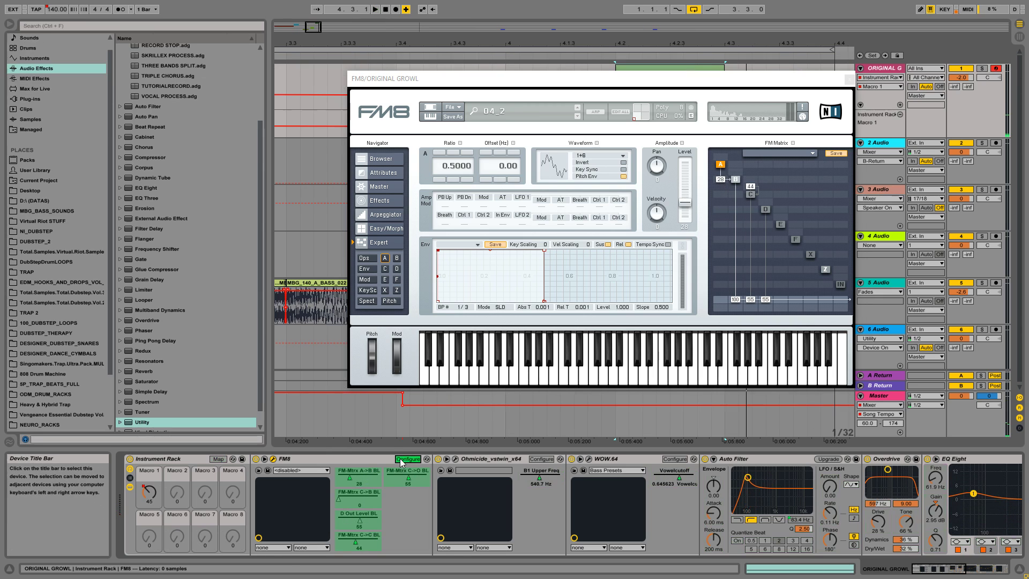
pyautogui.click(361, 490)
pyautogui.press('Delete')
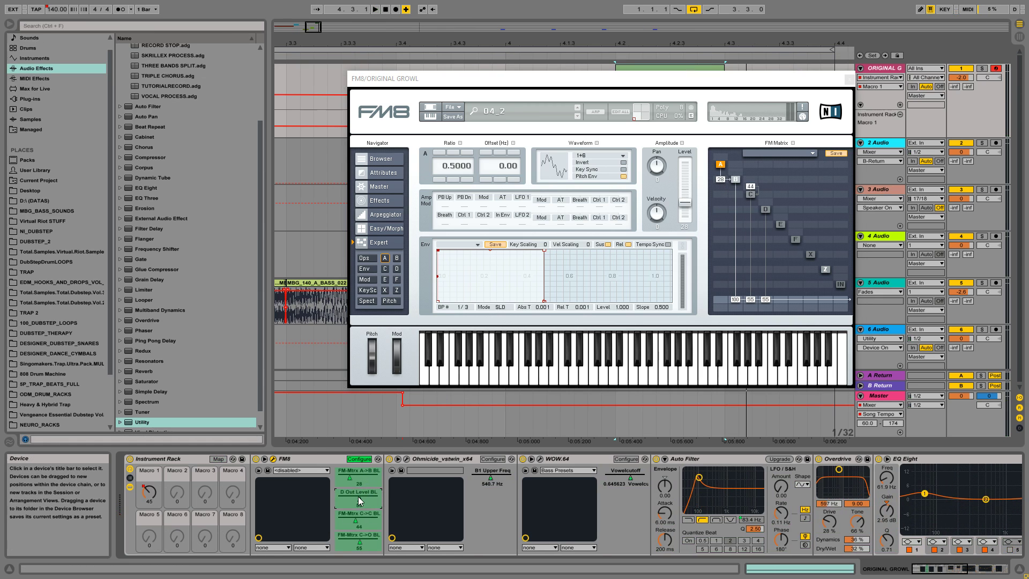
pyautogui.press('Delete')
pyautogui.click(359, 459)
# Show the macro mappings again, select the FM-Mtrx A->B BL mapping, and view the clip's Macro 1 automation.
pyautogui.click(218, 459)
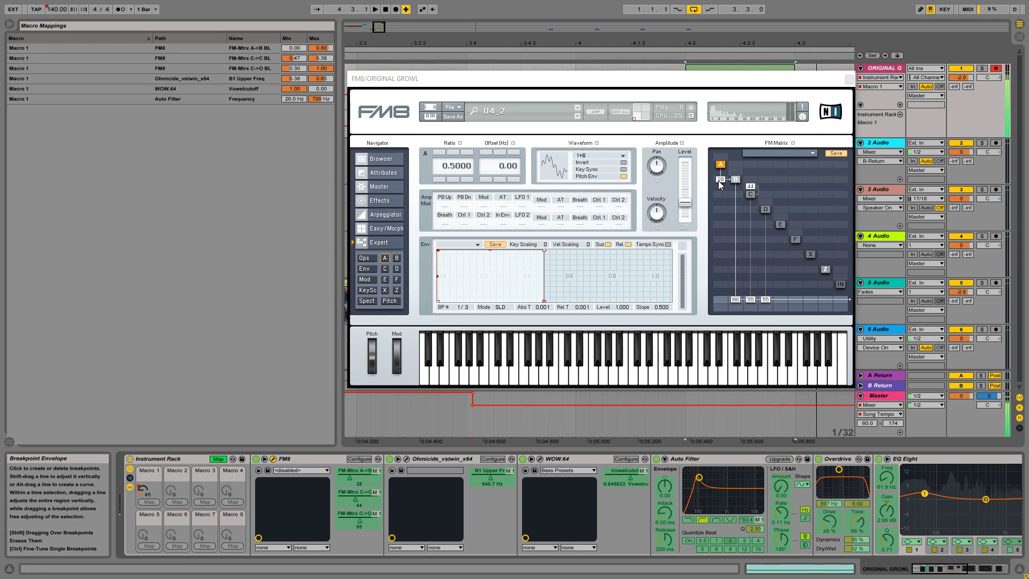
pyautogui.click(296, 49)
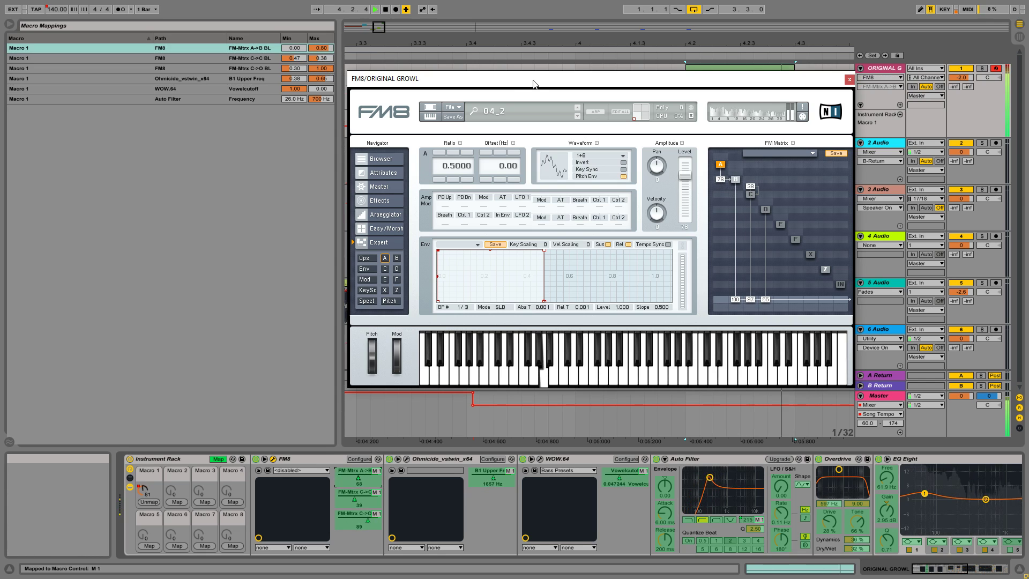
pyautogui.moveTo(533, 83); pyautogui.dragTo(495, 191)
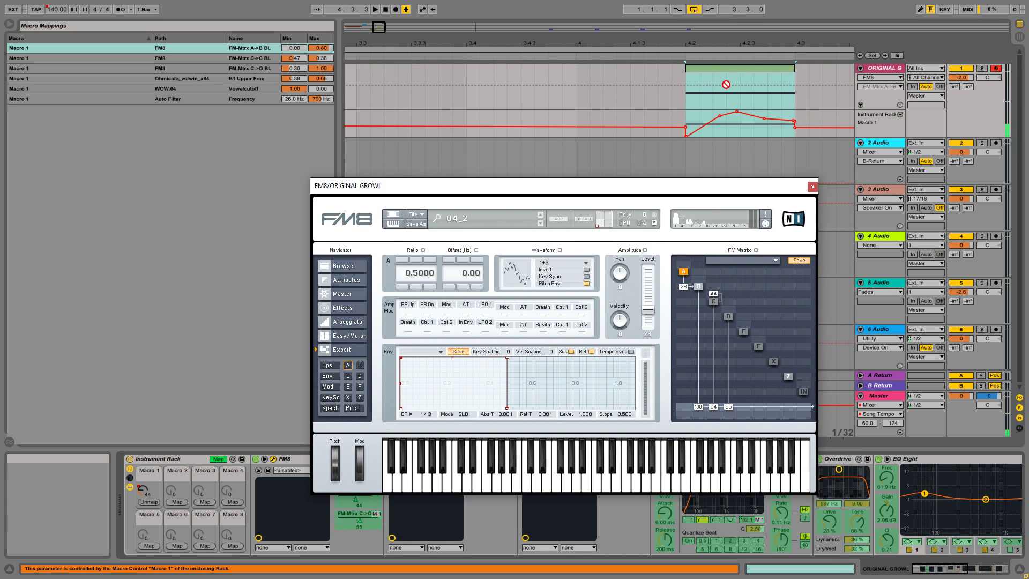
pyautogui.click(749, 46)
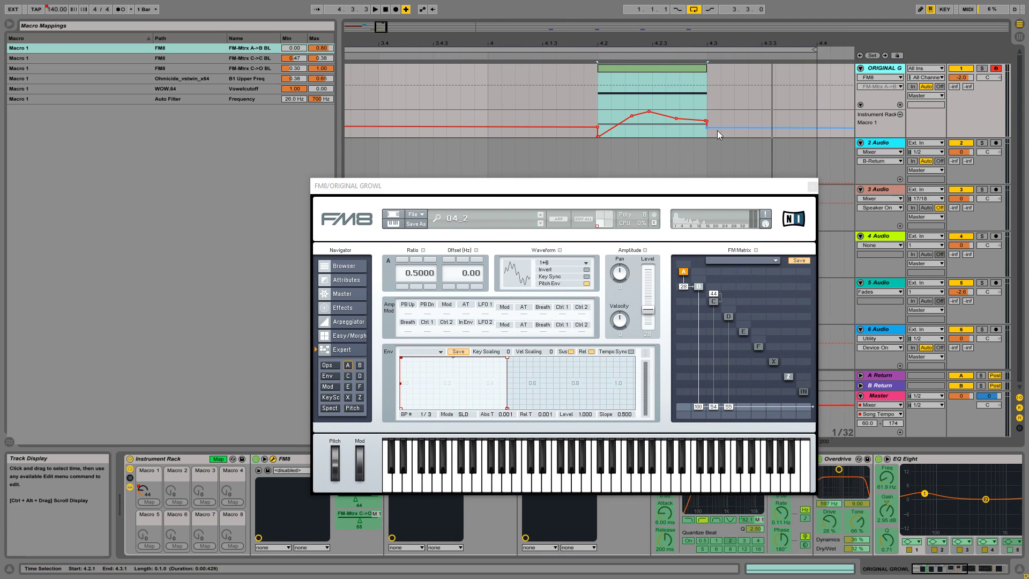
# Check FM8's Effects and Easy/Morph pages, then return to the Expert page.
pyautogui.moveTo(569, 189); pyautogui.dragTo(436, 93)
pyautogui.click(209, 198)
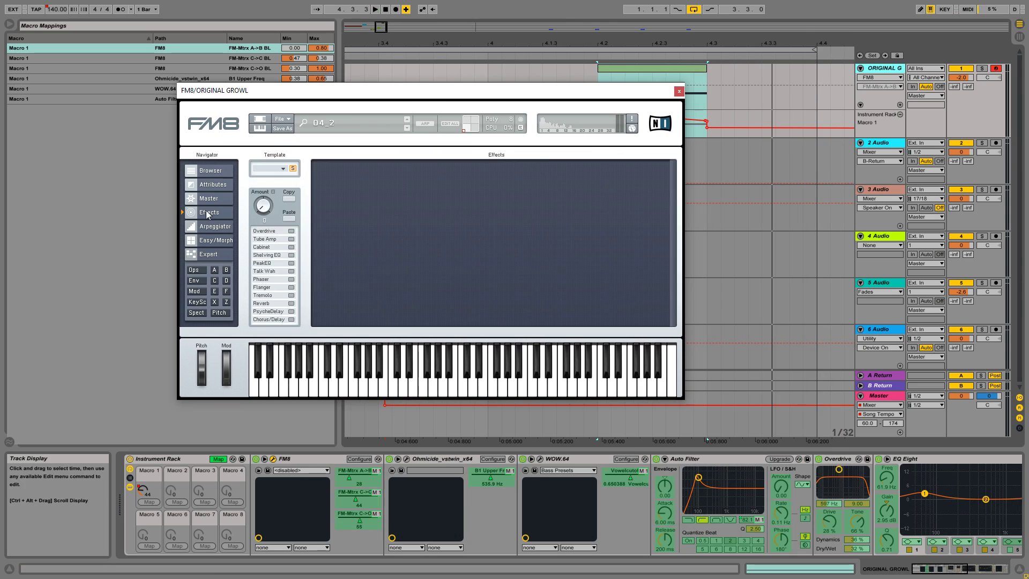
pyautogui.click(212, 171)
pyautogui.click(217, 241)
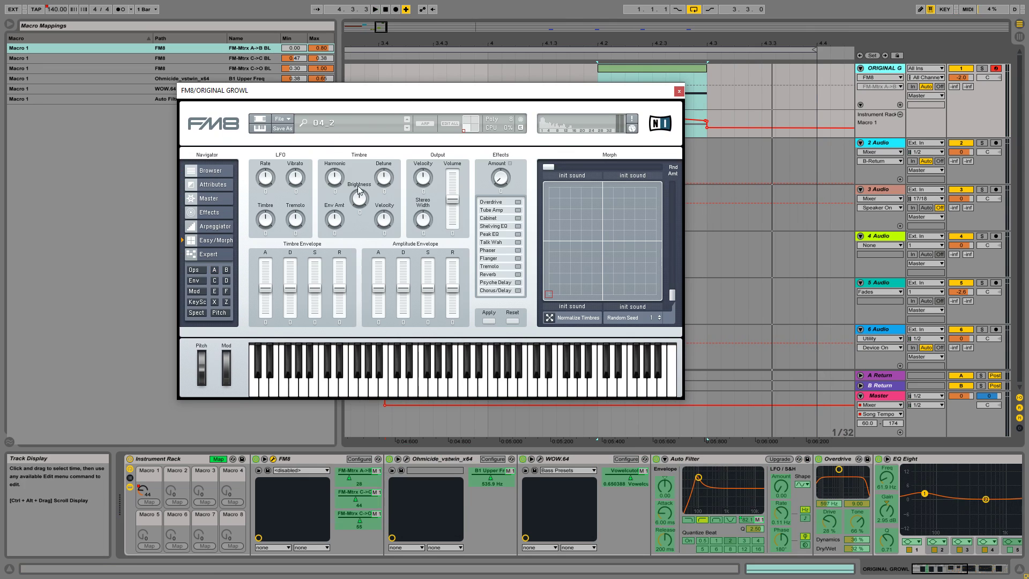
pyautogui.click(215, 254)
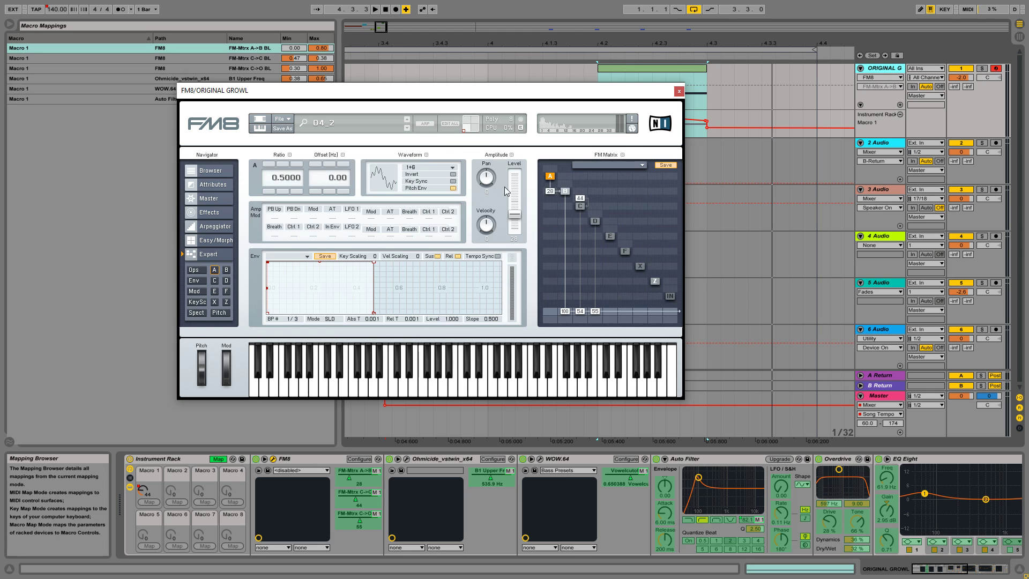
# Review operators B and A in the FM matrix once more and close the FM8 window.
pyautogui.click(565, 191)
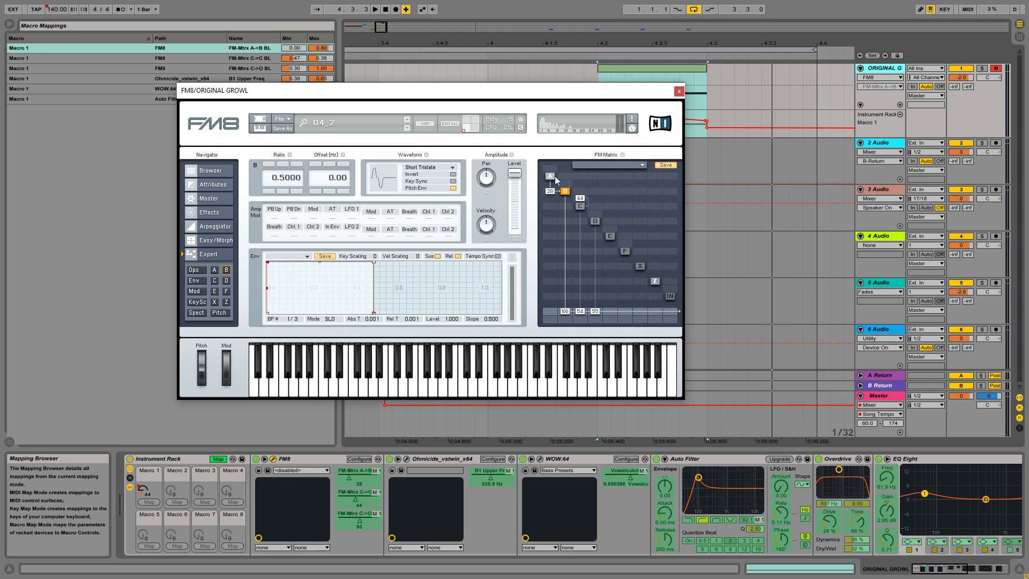
pyautogui.click(550, 176)
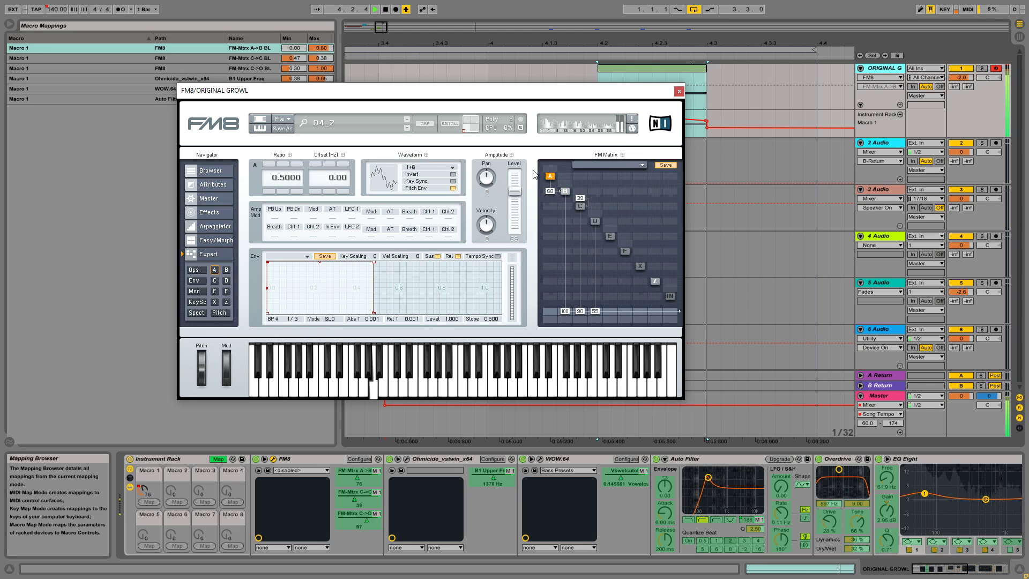
pyautogui.click(679, 90)
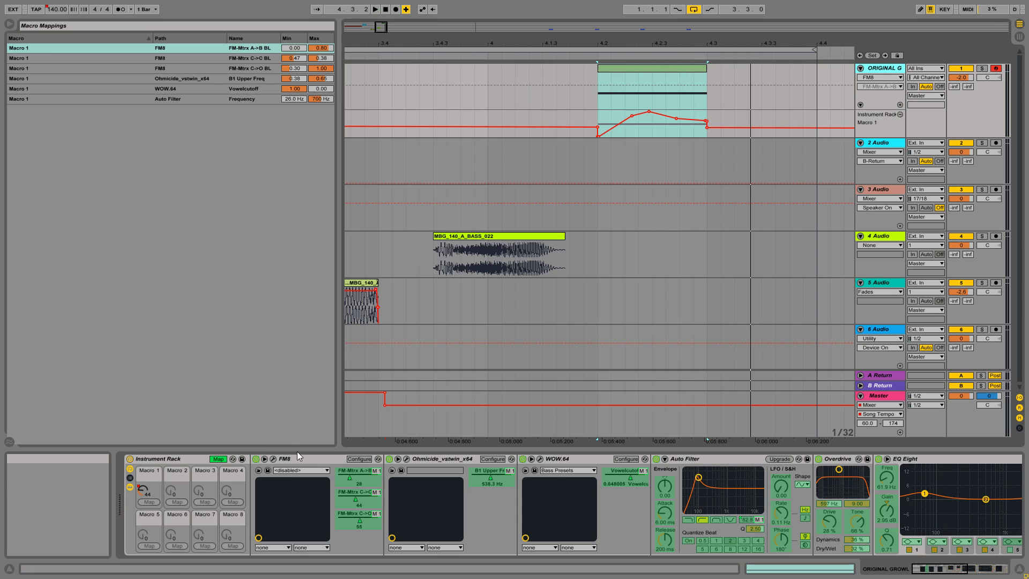
# Exit macro mapping mode, open the Ohmicide editor and play the growl through it while watching its display.
pyautogui.click(218, 459)
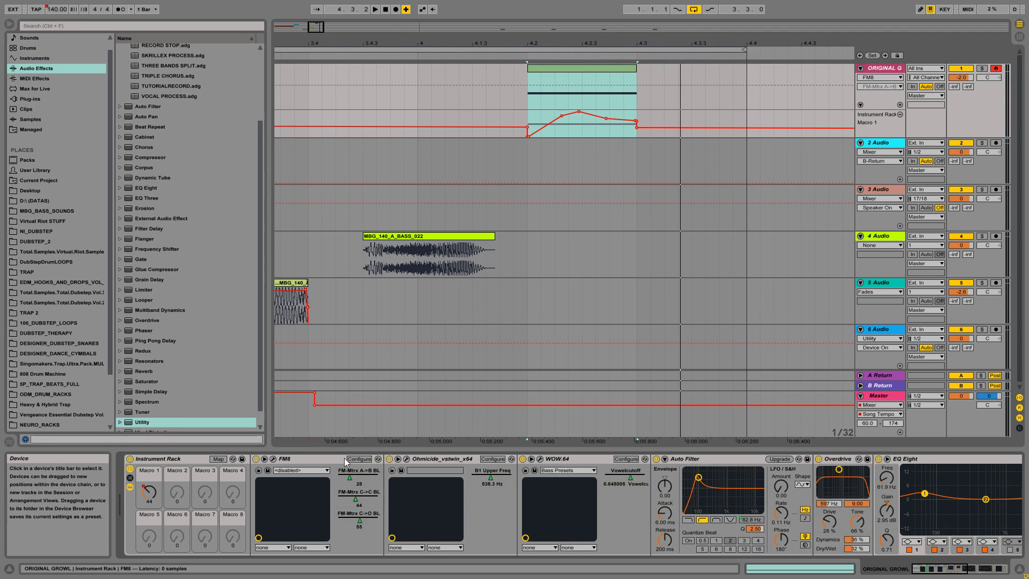
pyautogui.click(312, 458)
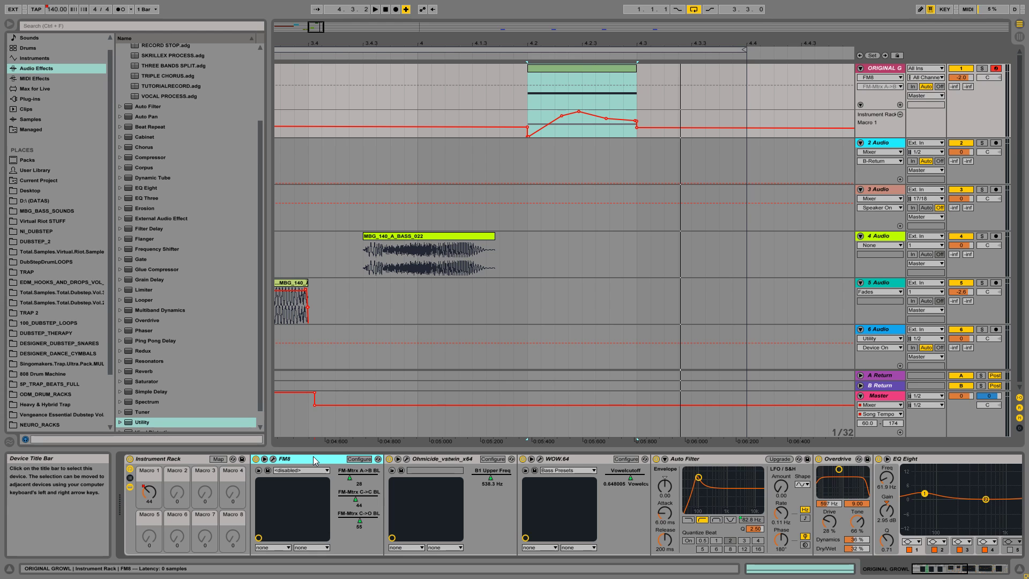
pyautogui.click(406, 460)
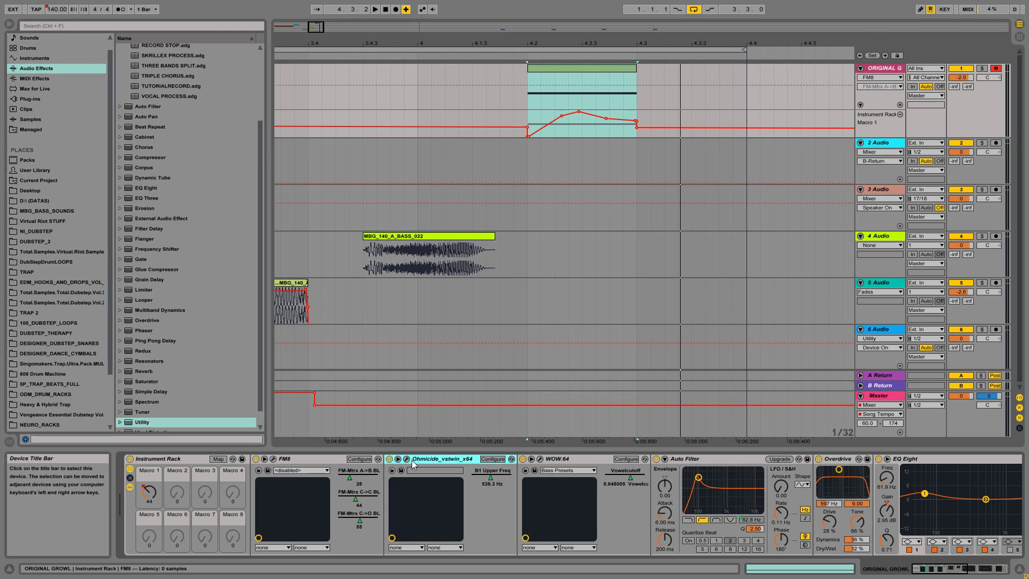
pyautogui.moveTo(731, 24); pyautogui.dragTo(542, 83)
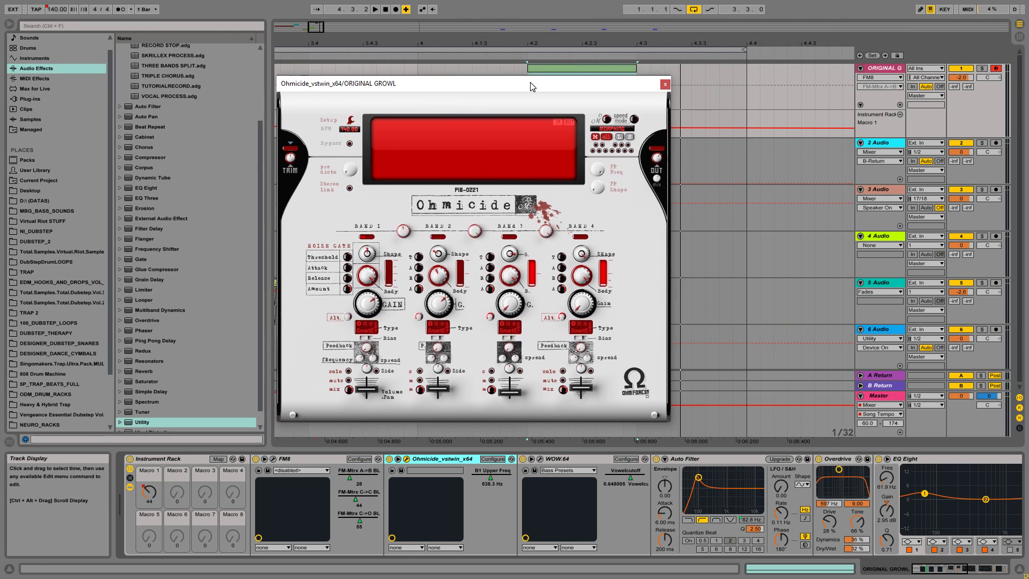
pyautogui.press('space')
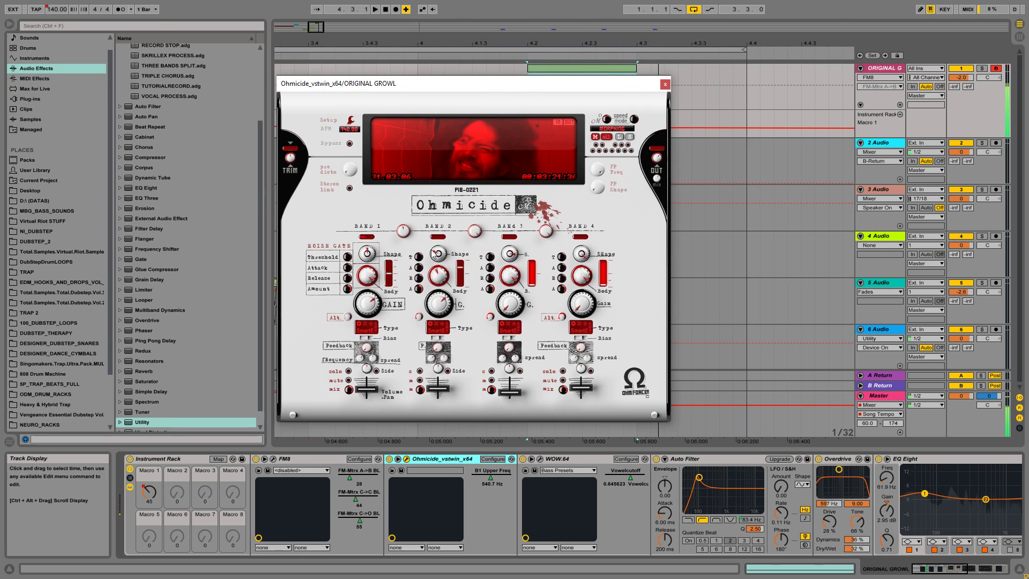
pyautogui.click(459, 170)
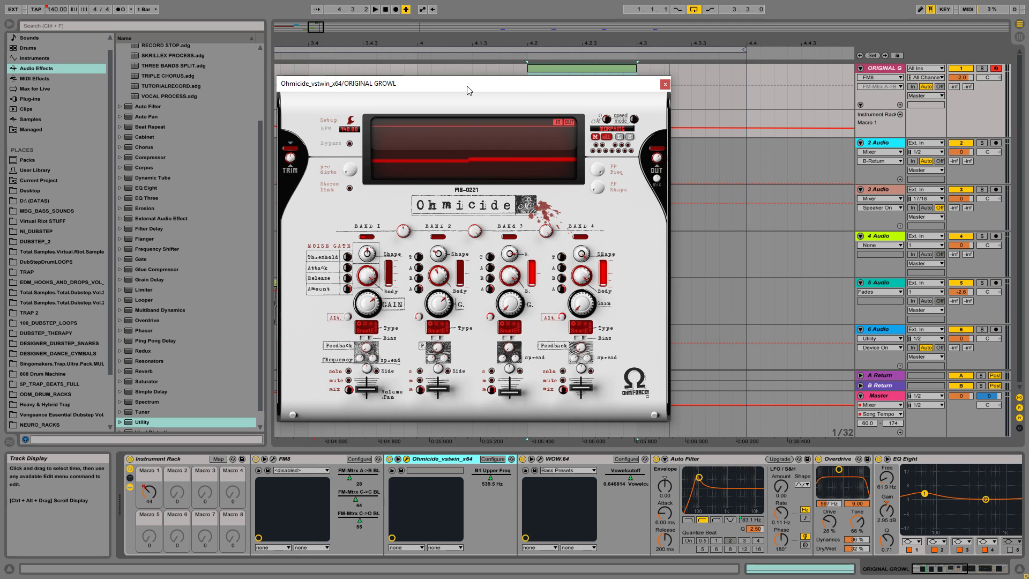
# Insert a new audio track below ORIGINAL GROWL and load the THREE BANDS SPLIT audio effect rack onto it.
pyautogui.click(160, 66)
pyautogui.scroll(3, 155, 131)
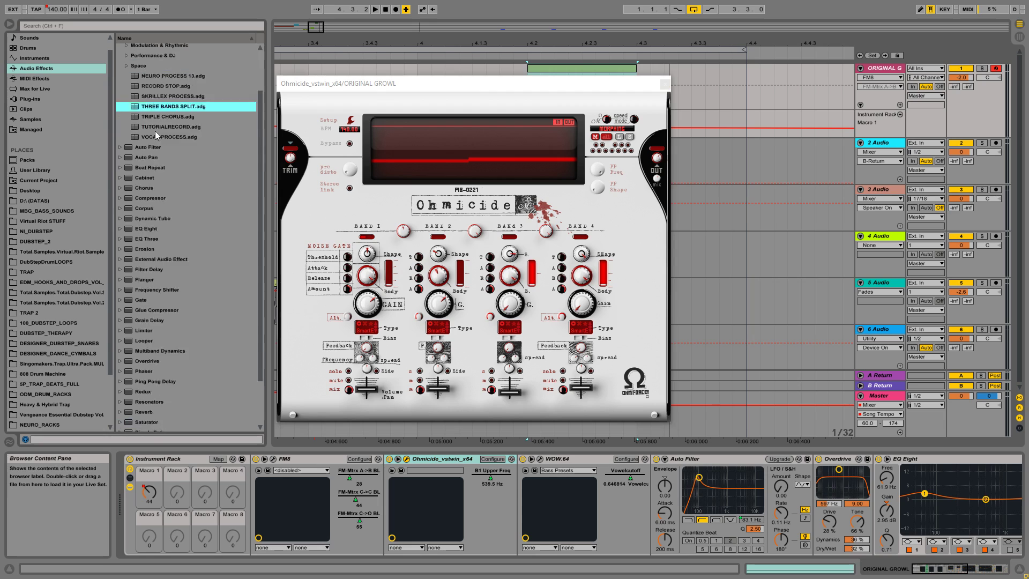
pyautogui.click(153, 69)
pyautogui.click(149, 59)
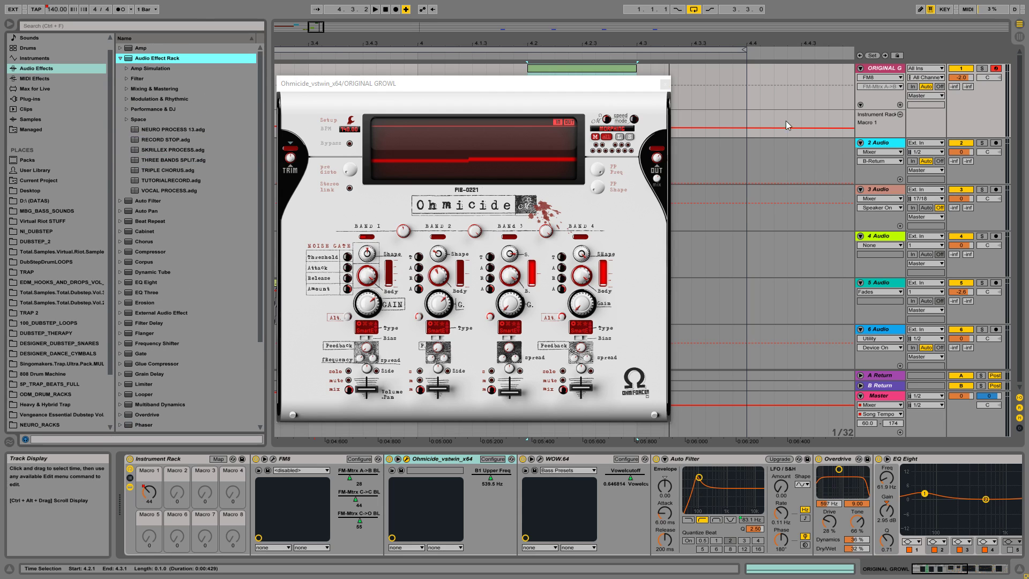
pyautogui.click(885, 69)
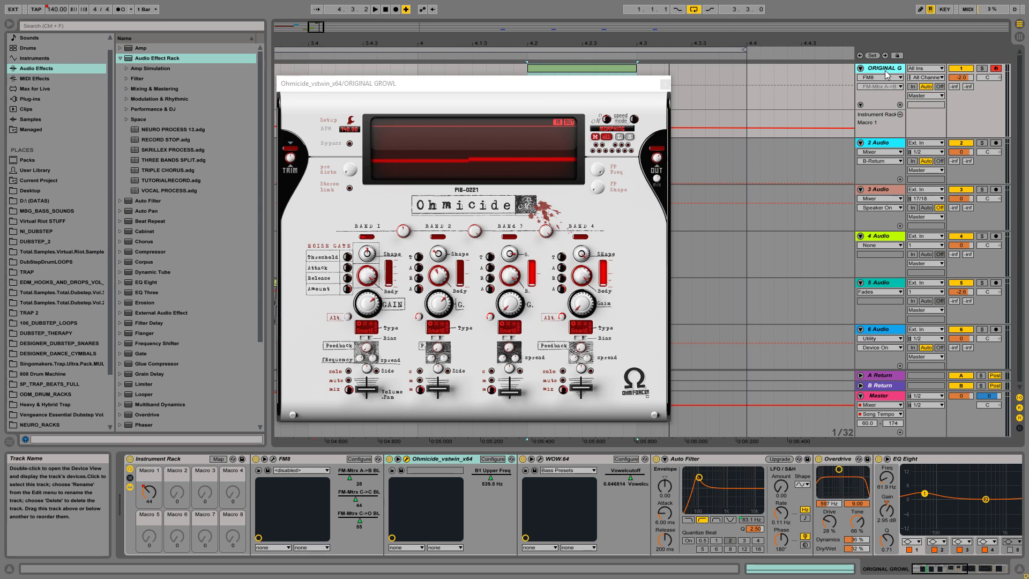
pyautogui.hotkey('ctrl', 't')
pyautogui.click(171, 159)
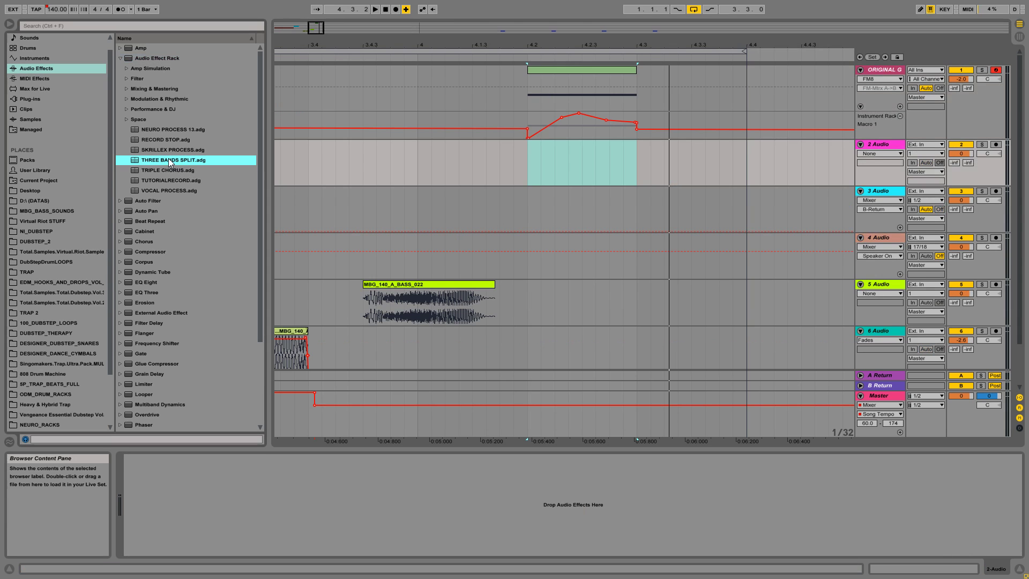
pyautogui.moveTo(610, 185); pyautogui.dragTo(603, 172)
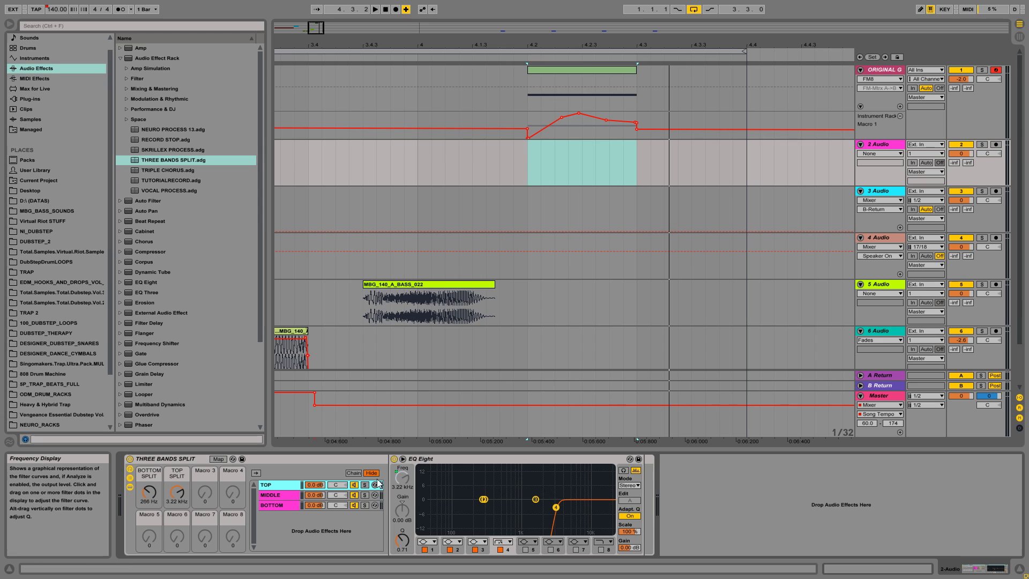
# View the EQ Eight split curves of the MIDDLE and BOTTOM chains in the THREE BANDS SPLIT rack.
pyautogui.click(283, 494)
pyautogui.click(281, 503)
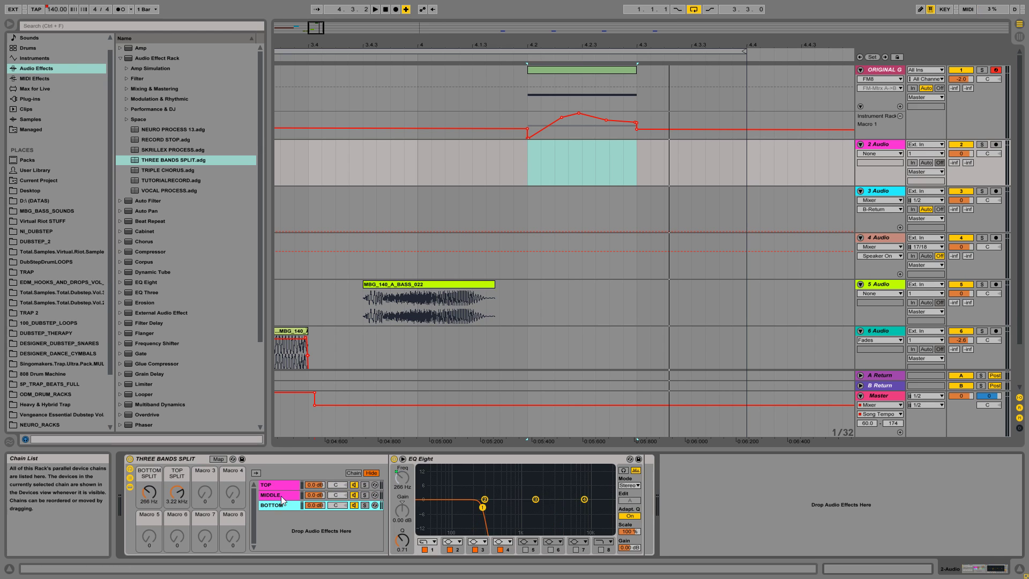
pyautogui.click(282, 496)
# Demonstrate per-band distortion by adding Overdrive to the rack's TOP chain and Saturator to its MIDDLE chain.
pyautogui.click(281, 485)
pyautogui.scroll(-5, 187, 268)
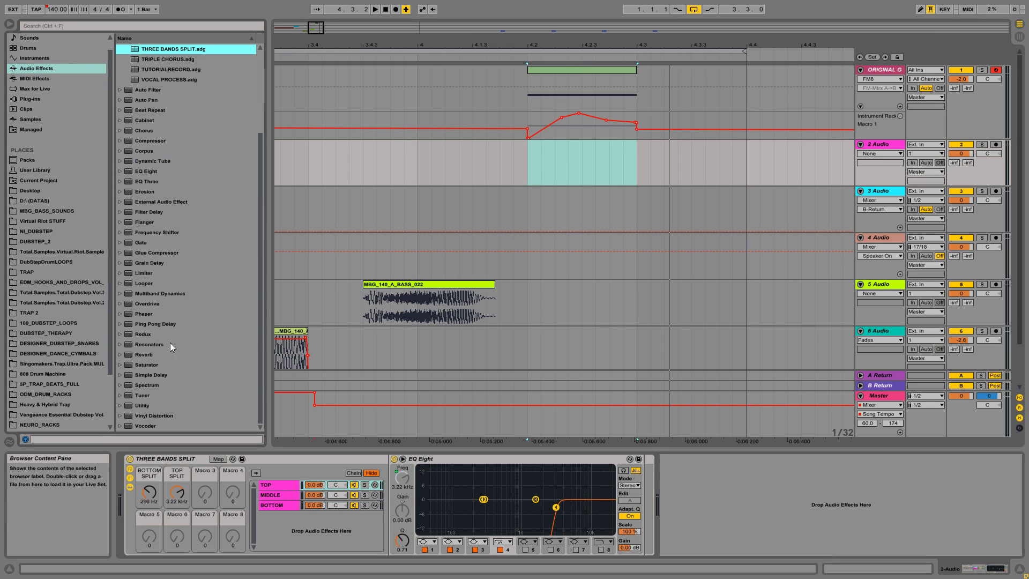
pyautogui.click(156, 371)
pyautogui.click(156, 313)
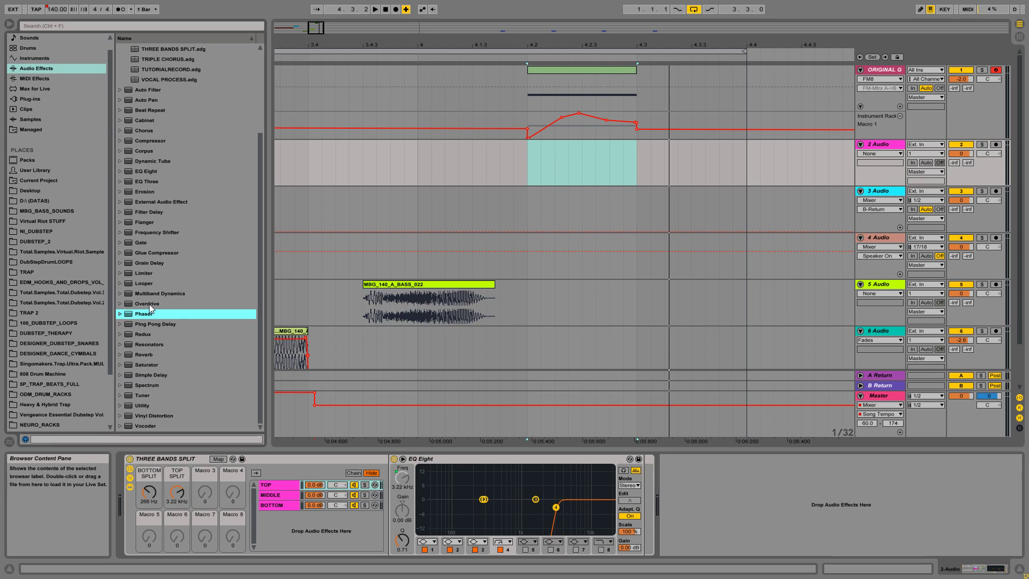
pyautogui.click(149, 304)
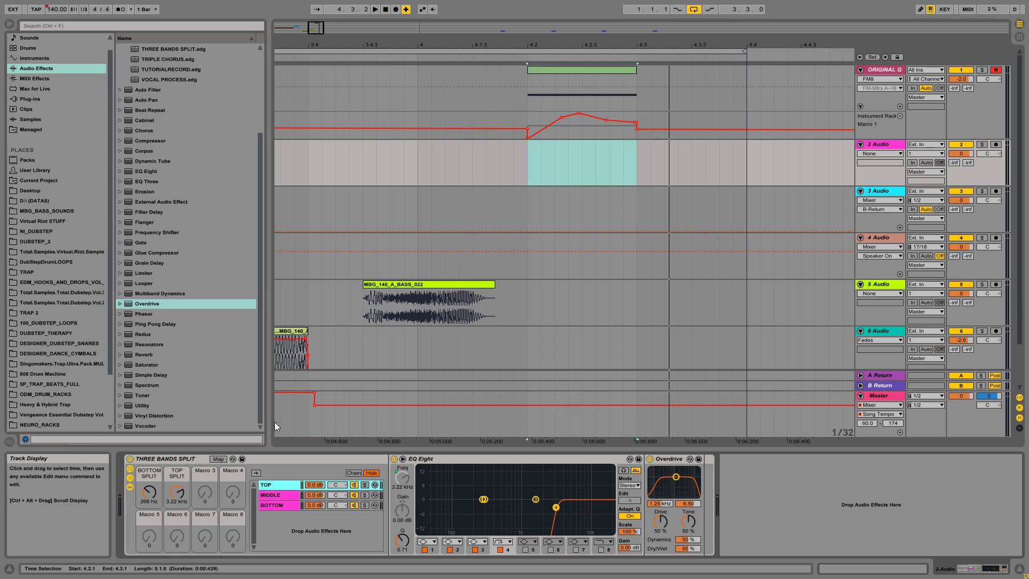
pyautogui.moveTo(153, 365); pyautogui.dragTo(289, 499)
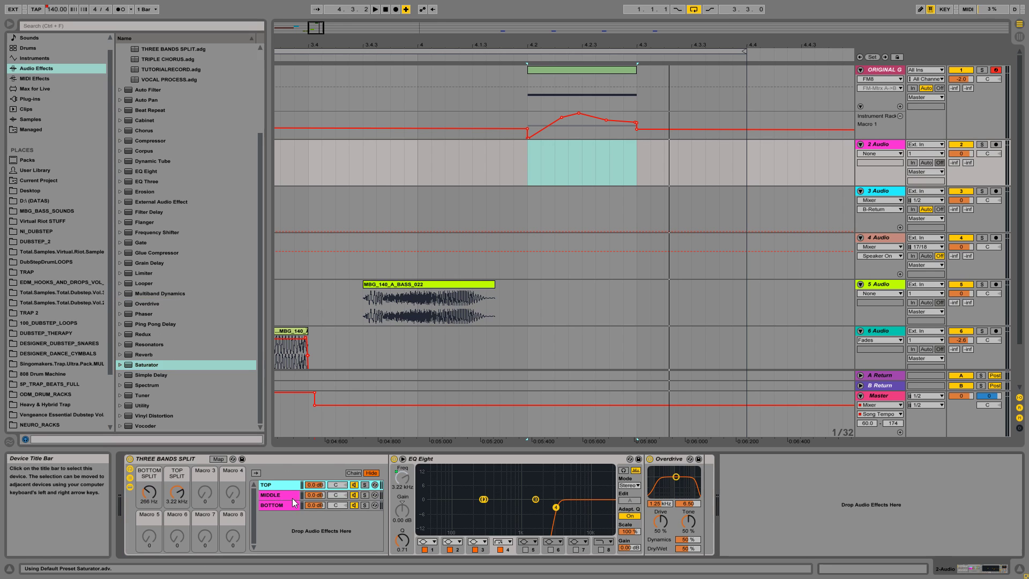
# Delete the THREE BANDS SPLIT rack and its temporary audio track, and return to the ORIGINAL GROWL track.
pyautogui.click(181, 459)
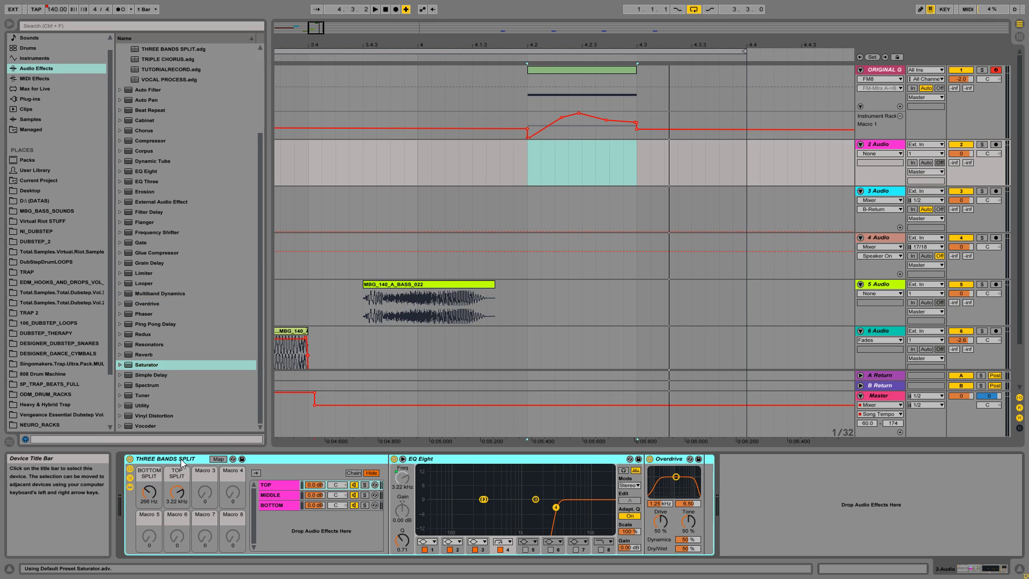
pyautogui.press('Delete')
pyautogui.click(892, 130)
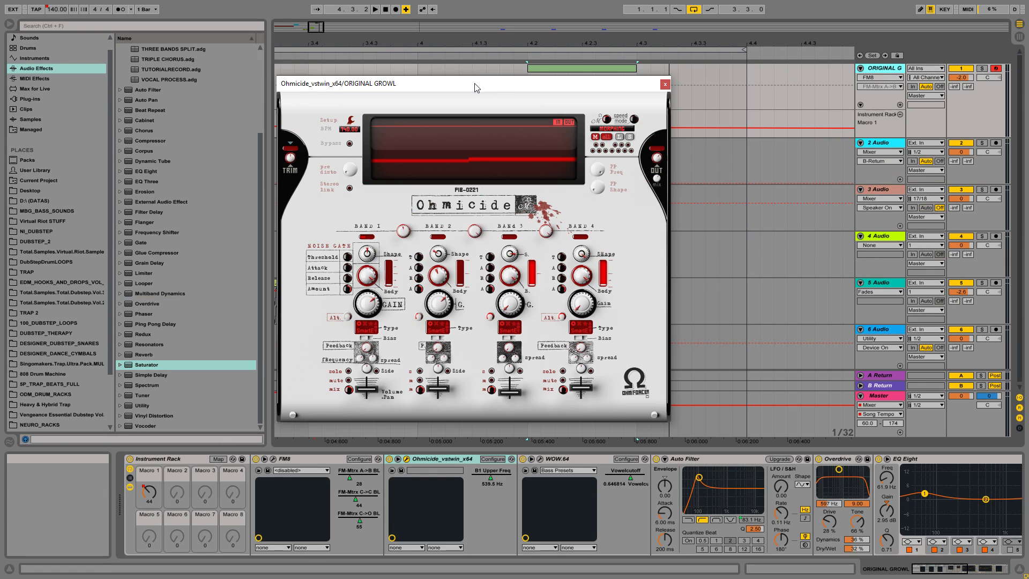
# Play the growl once more through the Ohmicide editor, watch its spectrum display, and close the editor.
pyautogui.moveTo(477, 87); pyautogui.dragTo(643, 84)
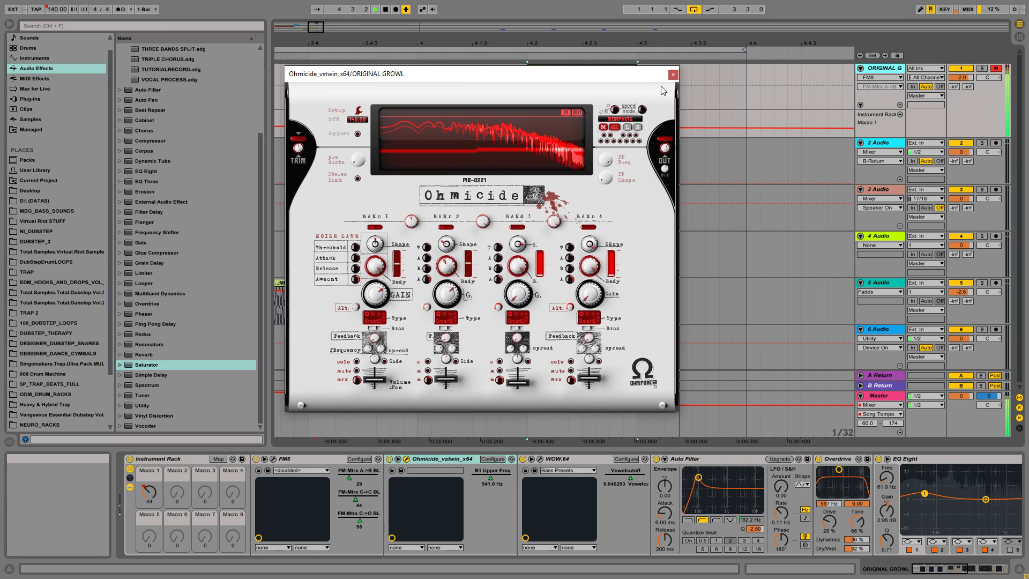
pyautogui.click(673, 74)
pyautogui.press('space')
# Play the growl while toggling the WOW.64 device to compare the sound with and without it.
pyautogui.click(552, 460)
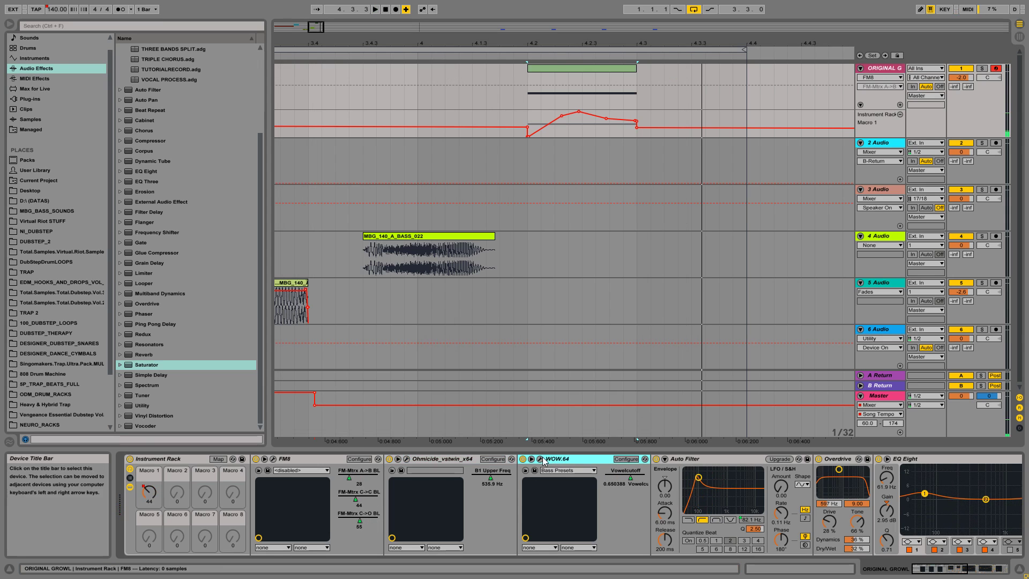
pyautogui.press('space')
pyautogui.press('space')
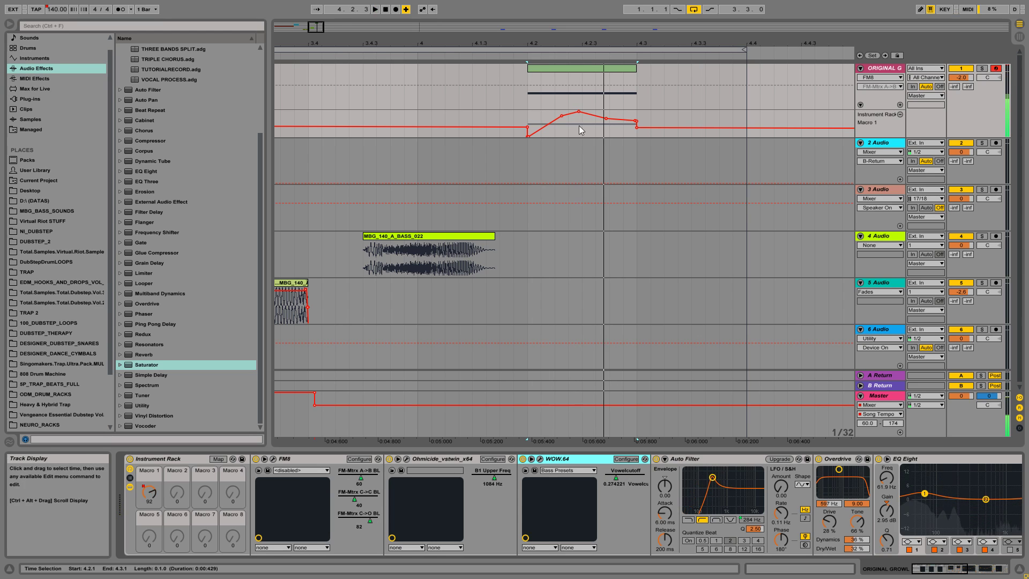
pyautogui.click(523, 459)
pyautogui.press('space')
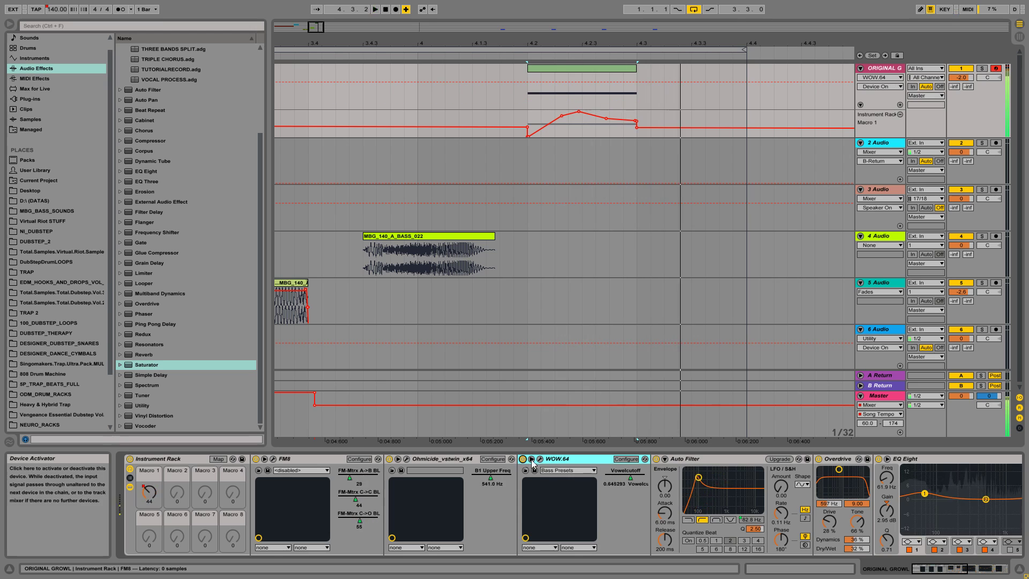
# Open the WOW.64 editor, examine its vowel filter settings and moving cutoff during playback, and close it.
pyautogui.click(540, 460)
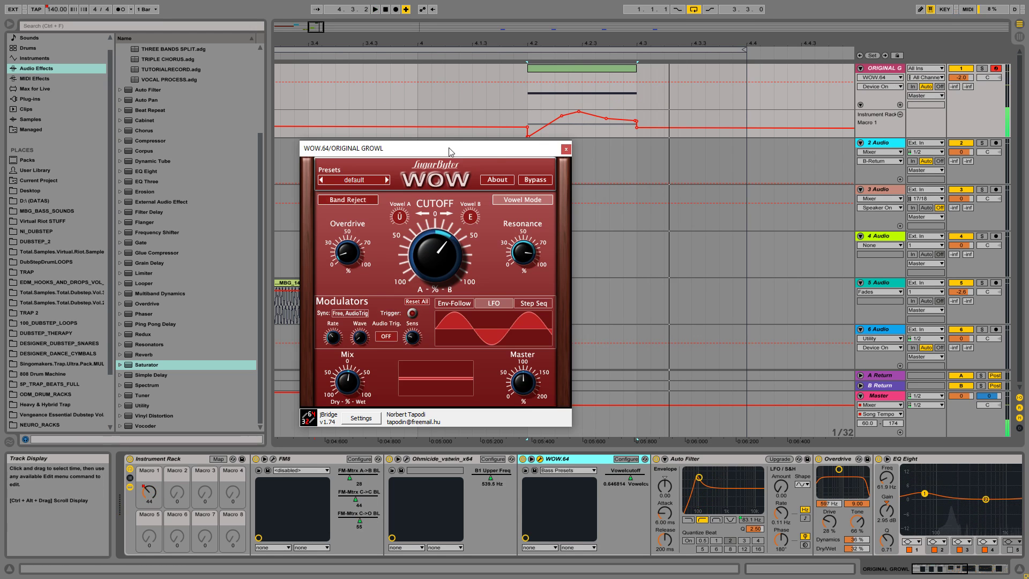
pyautogui.moveTo(440, 148); pyautogui.dragTo(533, 146)
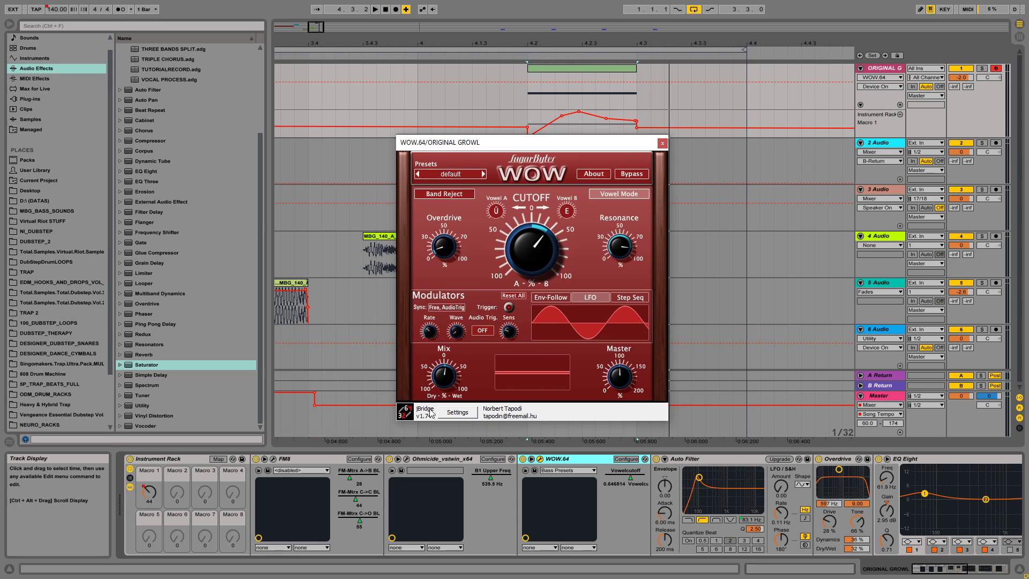
pyautogui.moveTo(545, 146); pyautogui.dragTo(510, 151)
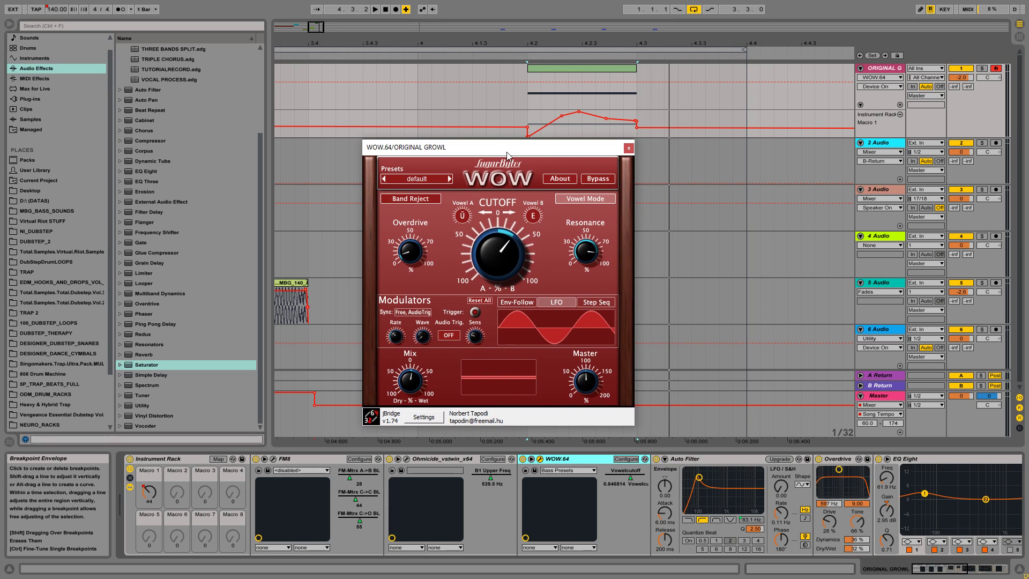
pyautogui.press('space')
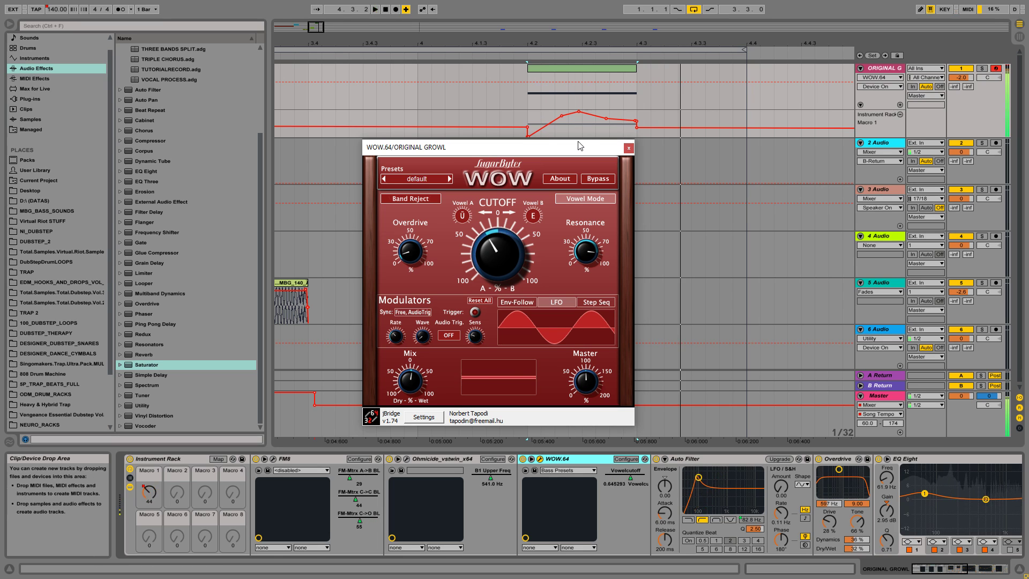
pyautogui.click(629, 149)
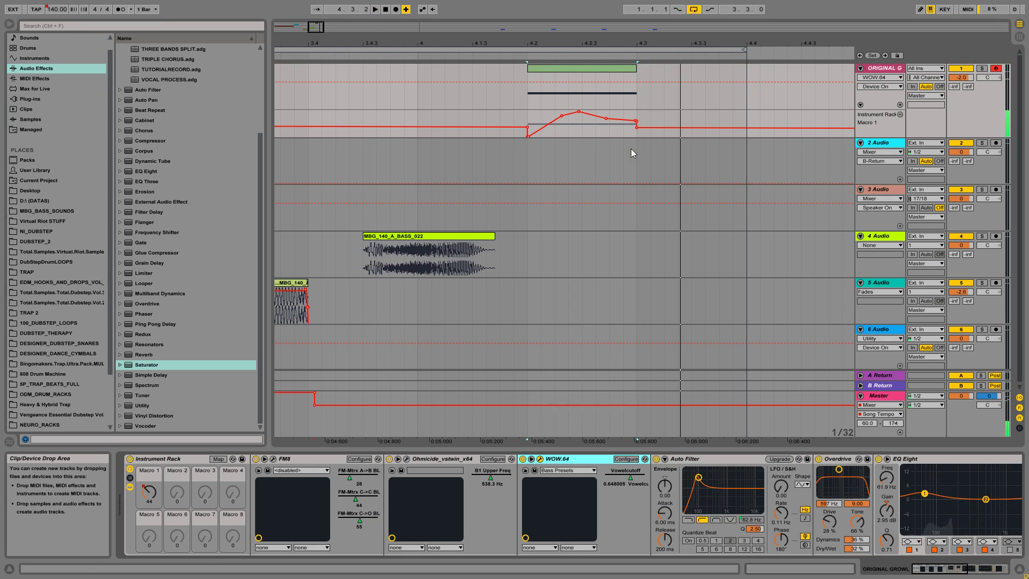
# Insert an EQ Eight between WOW.64 and Auto Filter, and expand and enlarge its spectrum display.
pyautogui.moveTo(146, 172); pyautogui.dragTo(643, 515)
pyautogui.click(891, 459)
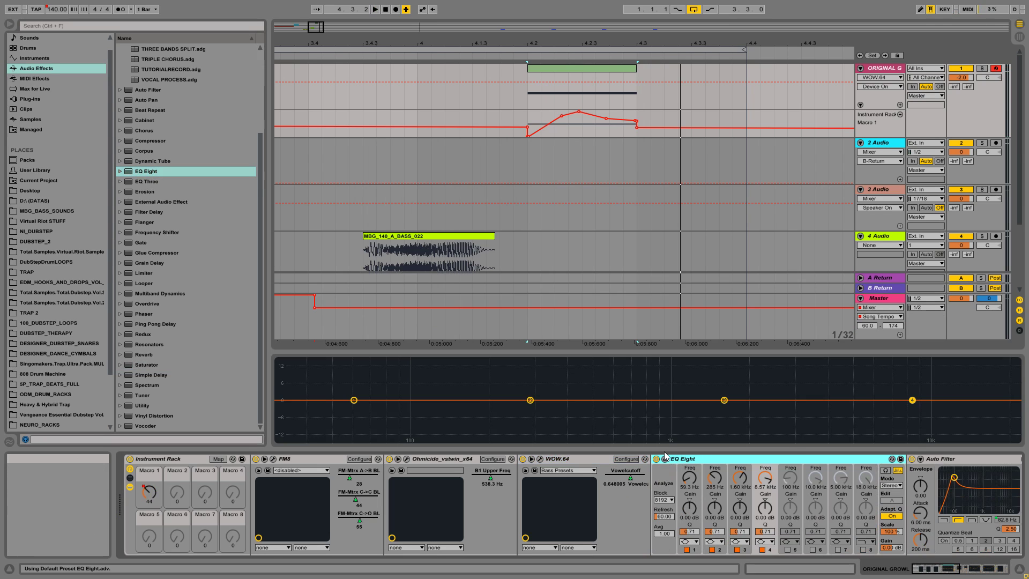
pyautogui.moveTo(622, 352); pyautogui.dragTo(621, 285)
# Play the growl repeatedly with WOW.64 bypassed and active, comparing the spectrum in the enlarged EQ Eight display.
pyautogui.press('space')
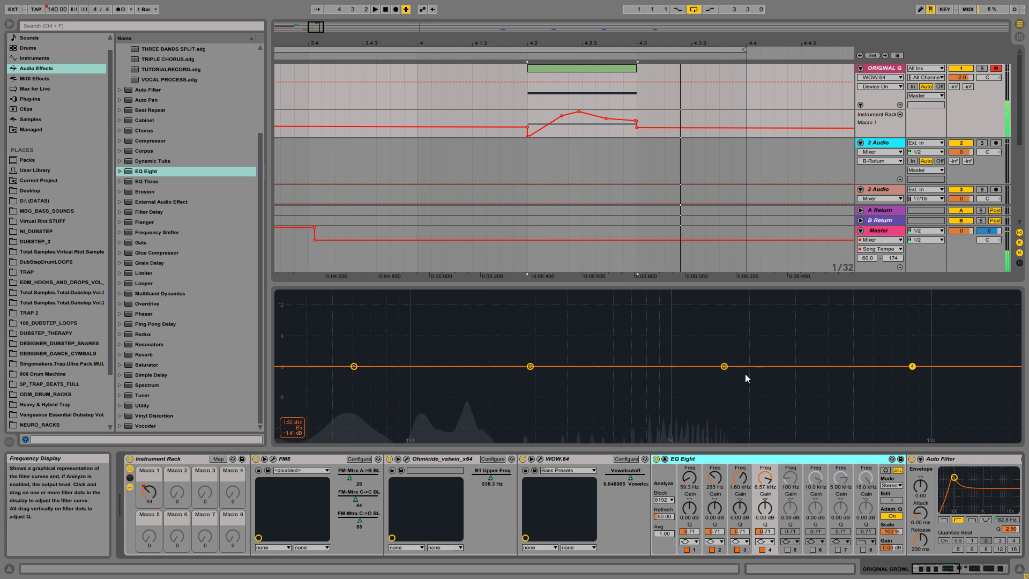
pyautogui.click(522, 458)
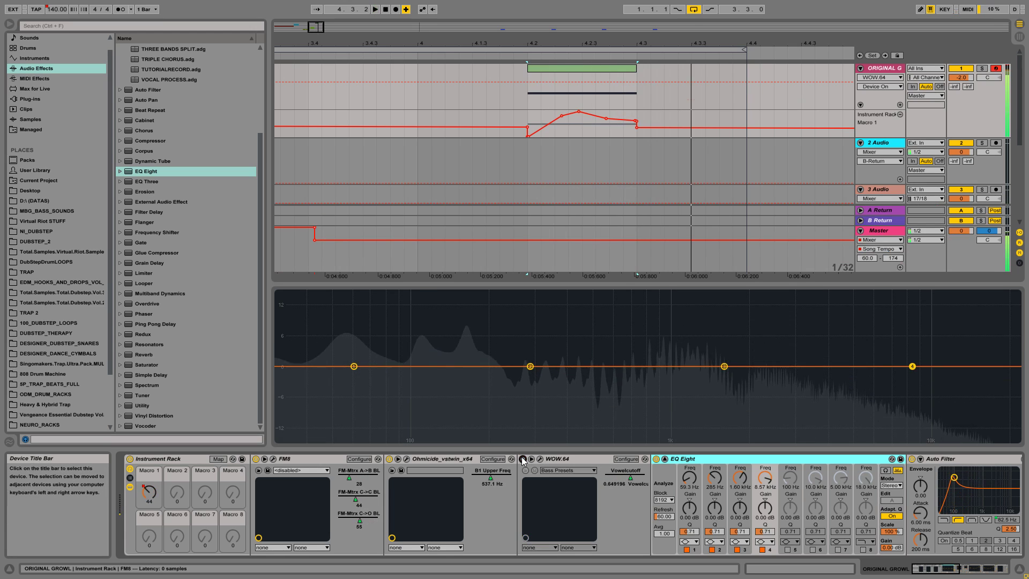
pyautogui.click(522, 459)
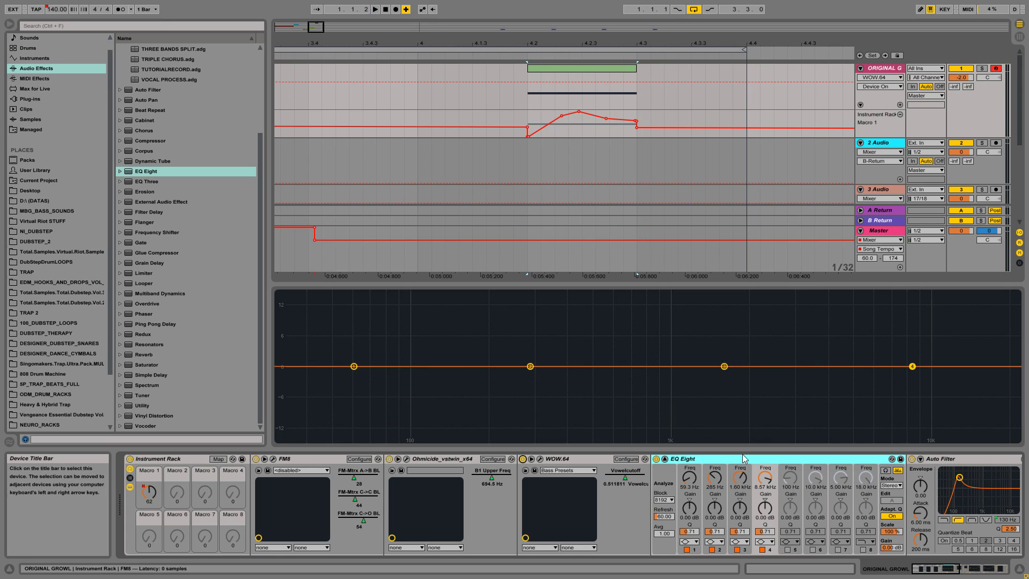
pyautogui.press('space')
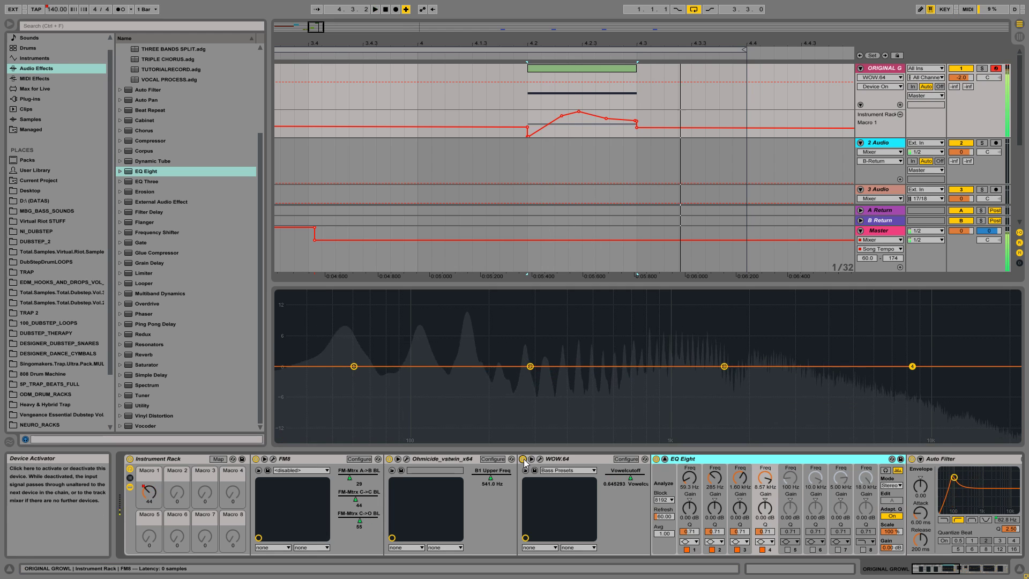
pyautogui.click(522, 458)
pyautogui.click(522, 459)
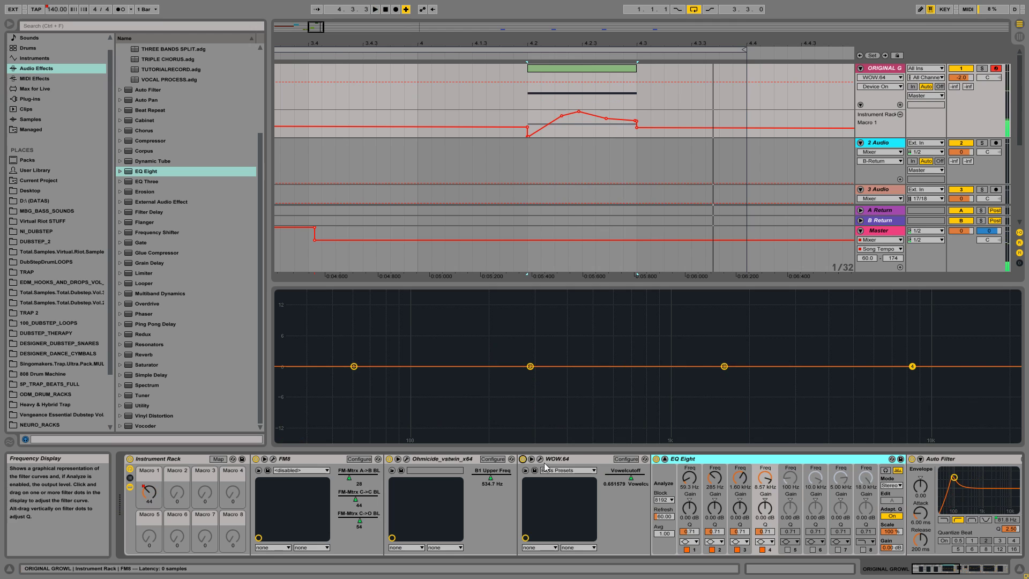
pyautogui.press('space')
pyautogui.click(522, 458)
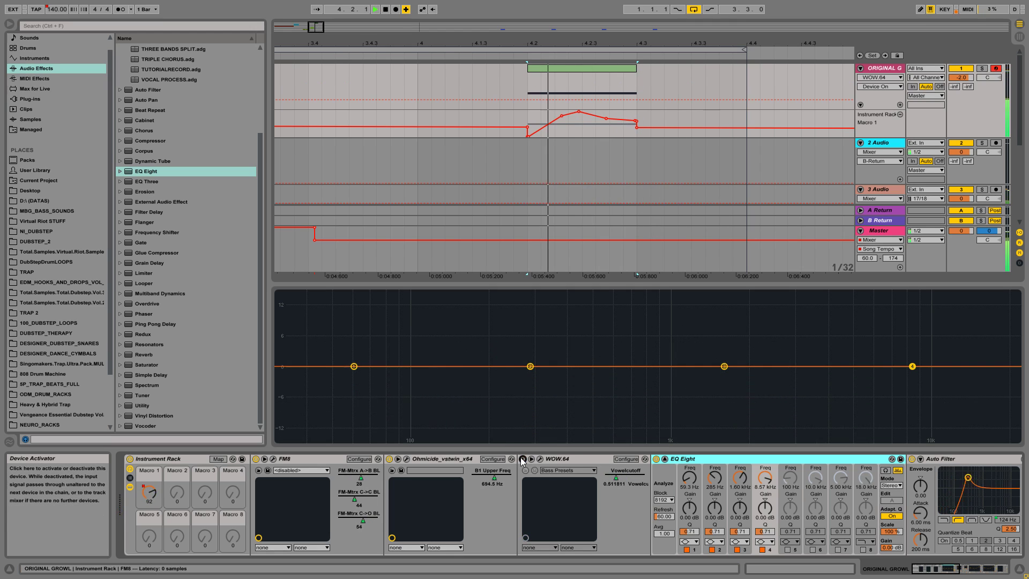
pyautogui.click(522, 459)
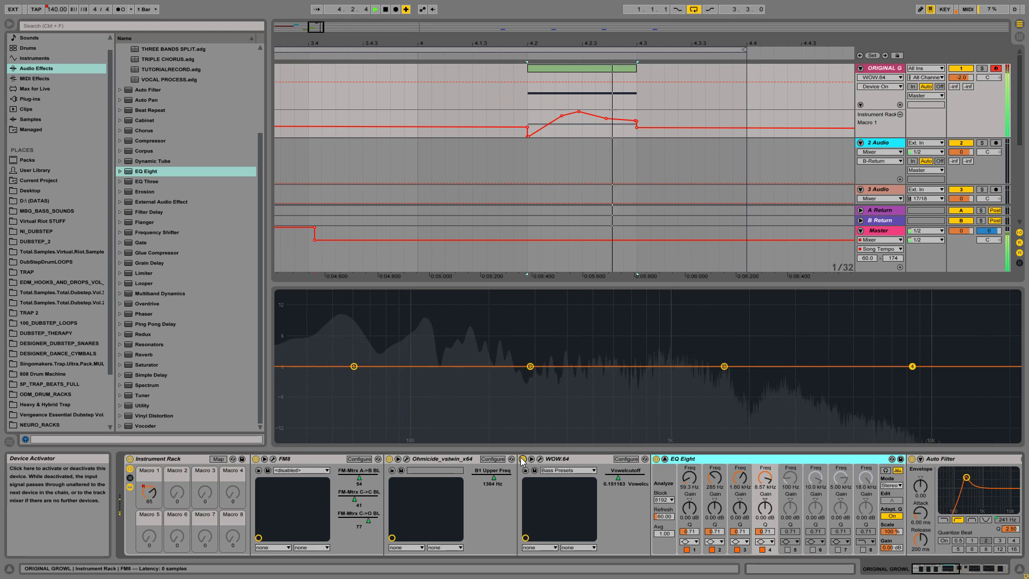
pyautogui.press('space')
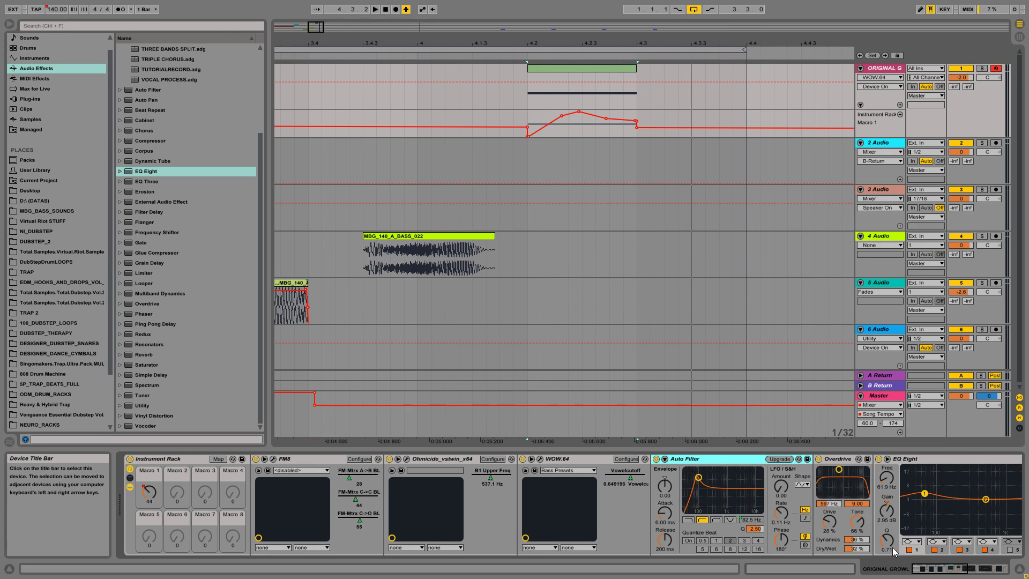
# Play the growl while examining the Auto Filter cutoff movement and its place in the device chain.
pyautogui.scroll(-3, 892, 551)
pyautogui.press('space')
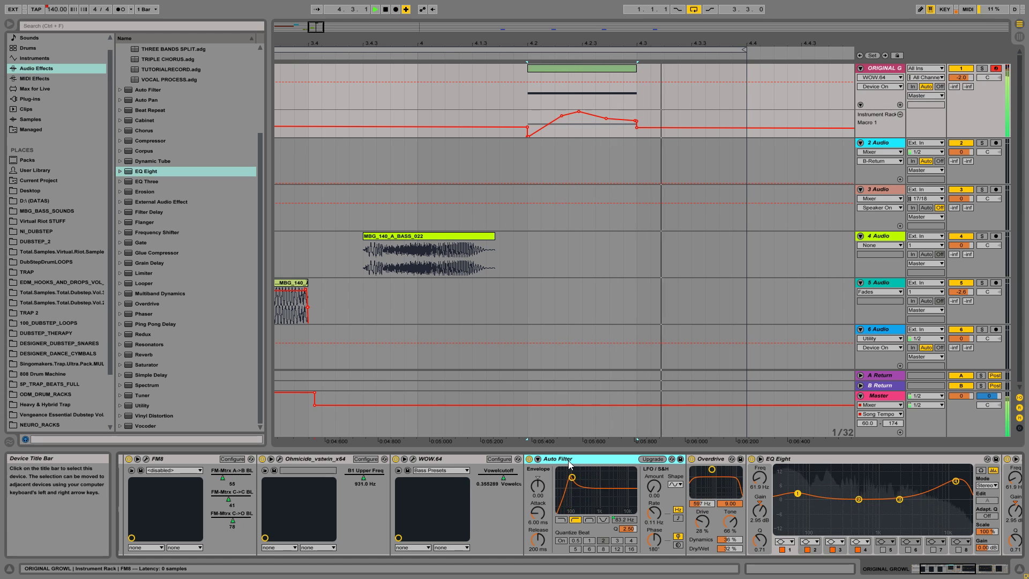
pyautogui.press('space')
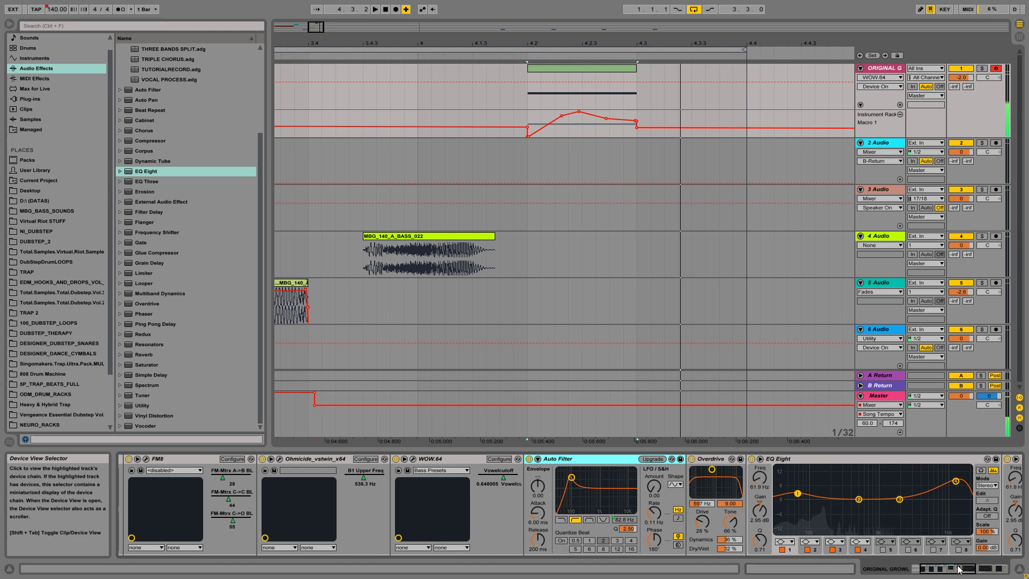
# Replay the growl from the start of the device chain and examine the Overdrive and the two EQ Eights that follow.
pyautogui.scroll(3, 959, 569)
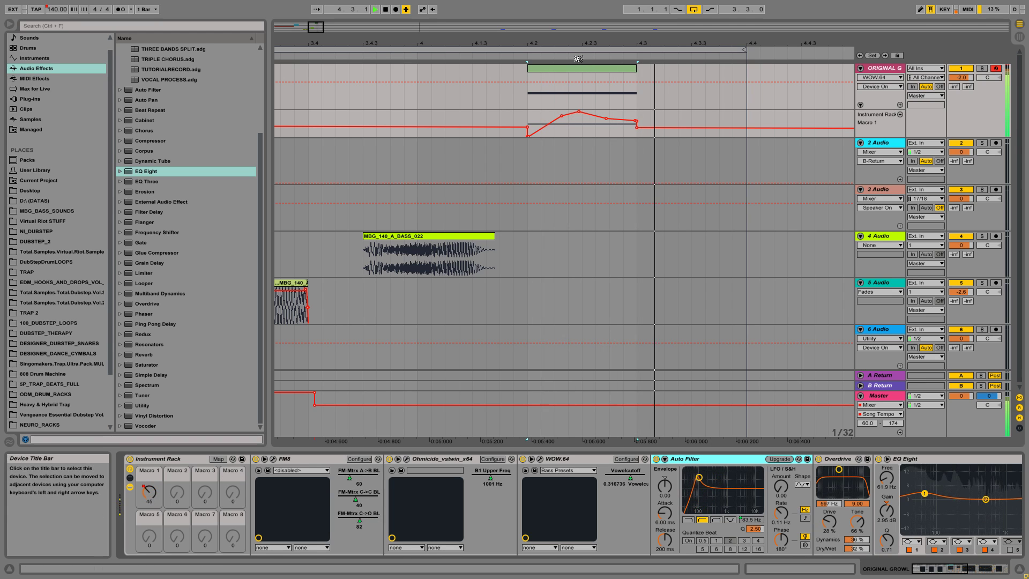
pyautogui.press('space')
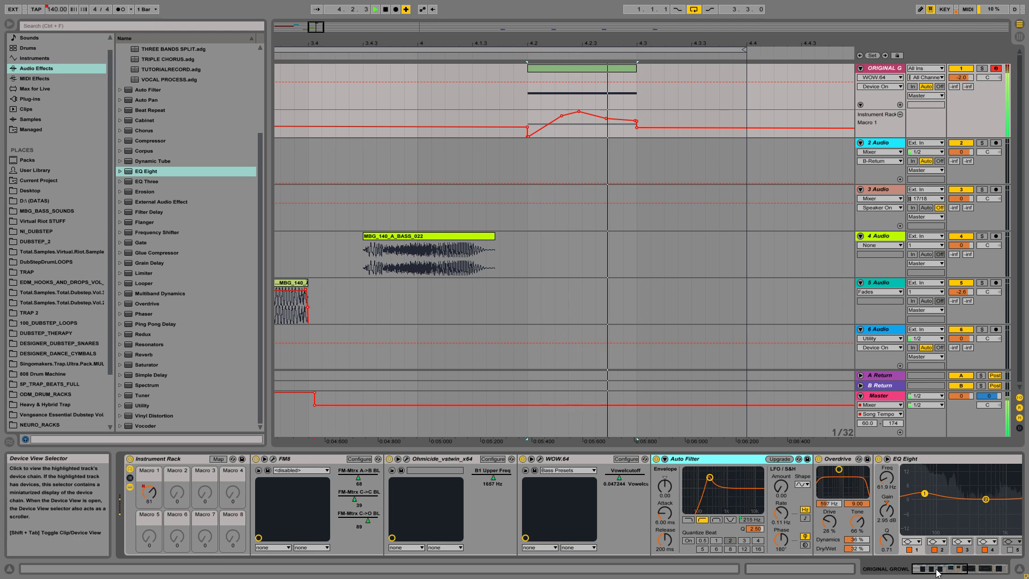
pyautogui.scroll(-5, 528, 468)
pyautogui.press('space')
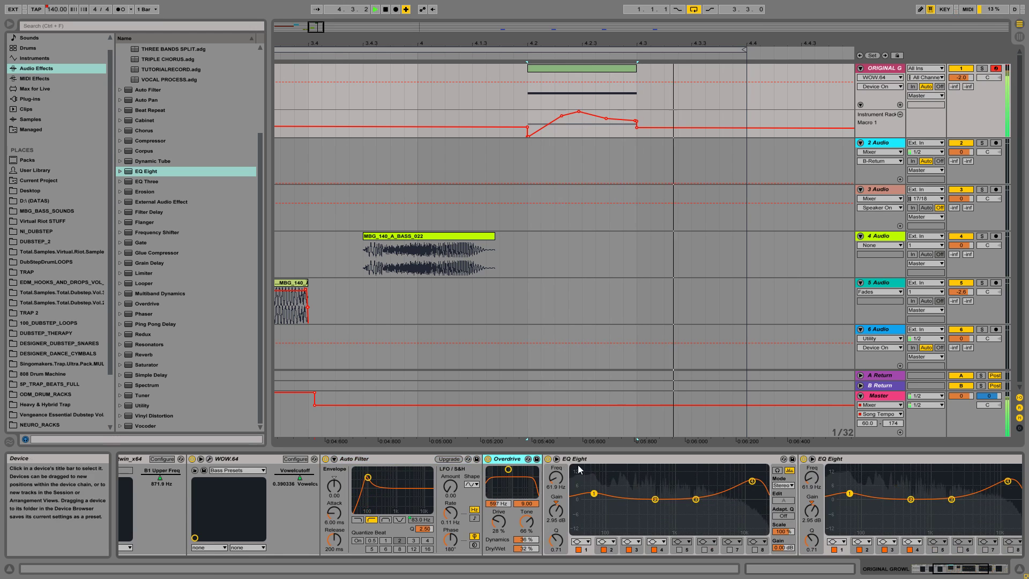
# Play the growl to compare it with the Phaser at the end of the chain active and bypassed, leaving the Phaser off.
pyautogui.click(721, 477)
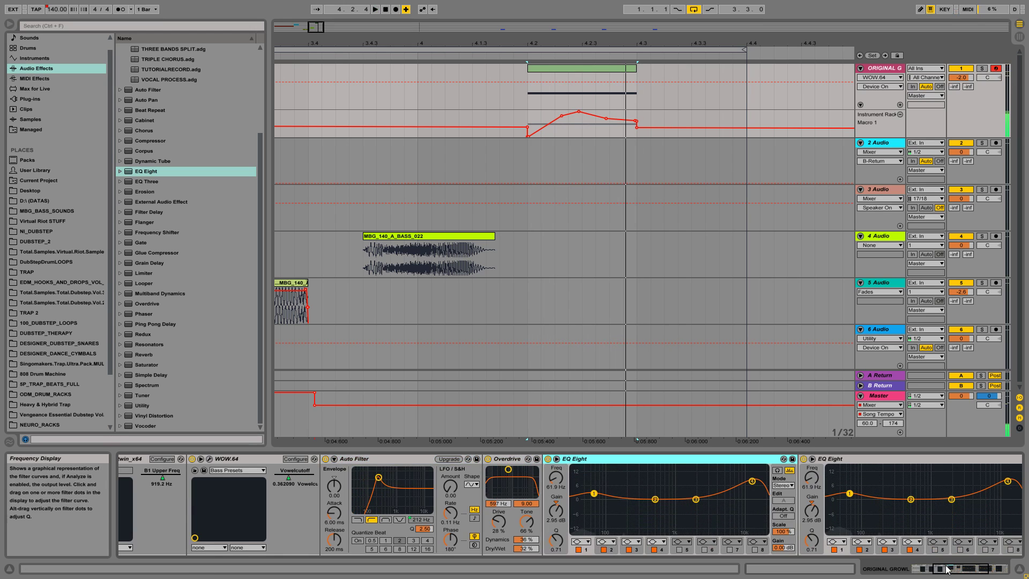
pyautogui.scroll(-5, 608, 507)
pyautogui.press('space')
pyautogui.press('space')
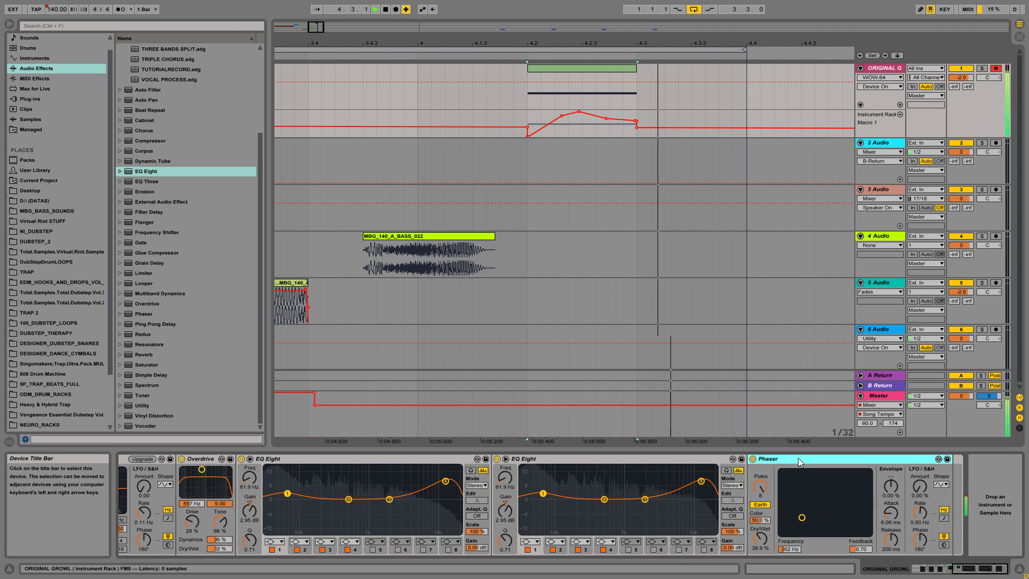
pyautogui.click(756, 459)
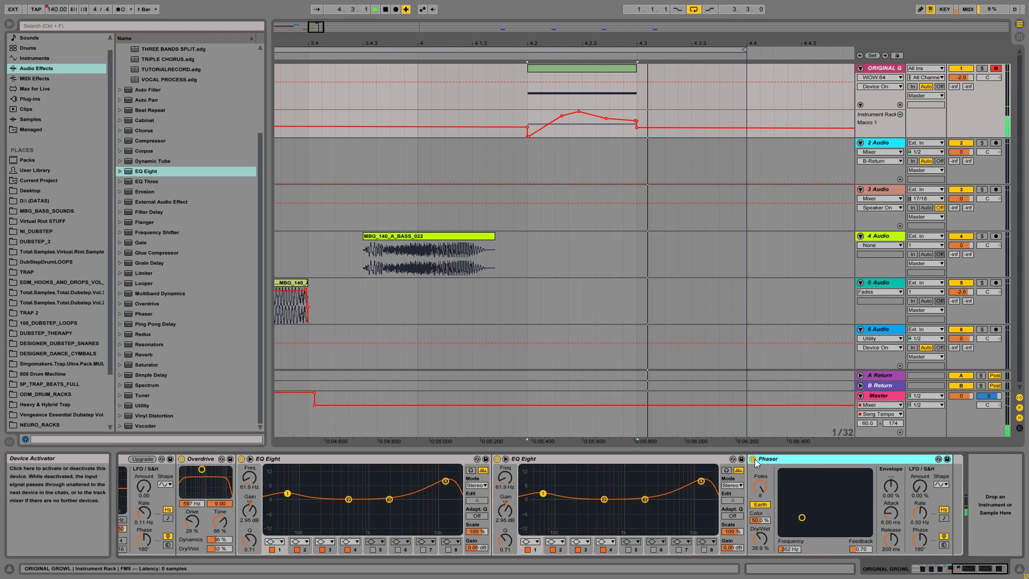
pyautogui.press('space')
pyautogui.click(753, 459)
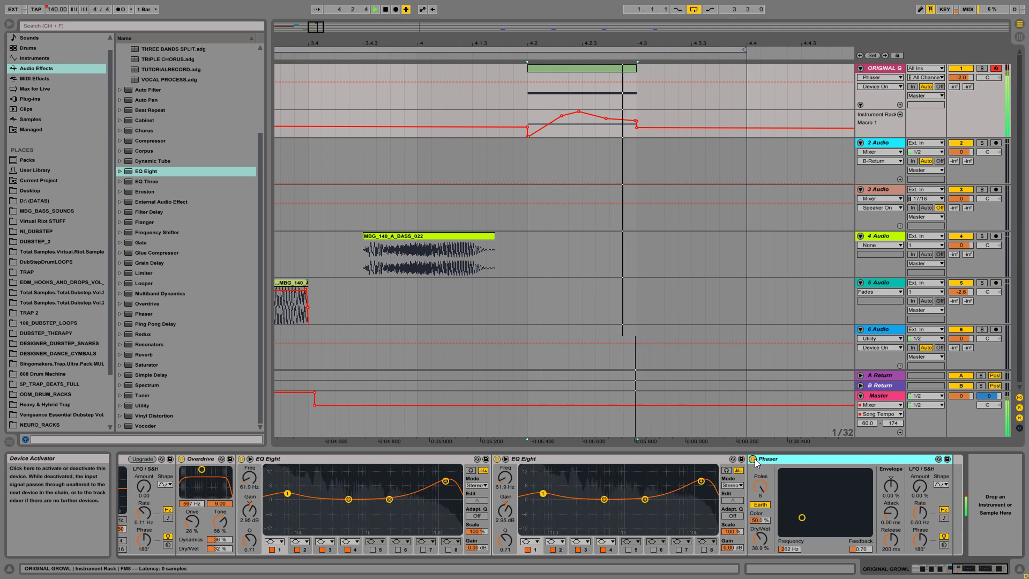
# Play the C_BASS_52 clip, the original growl clip and the MBG_140_A_BASS_022 clip on track 4 to compare them.
pyautogui.press('-')
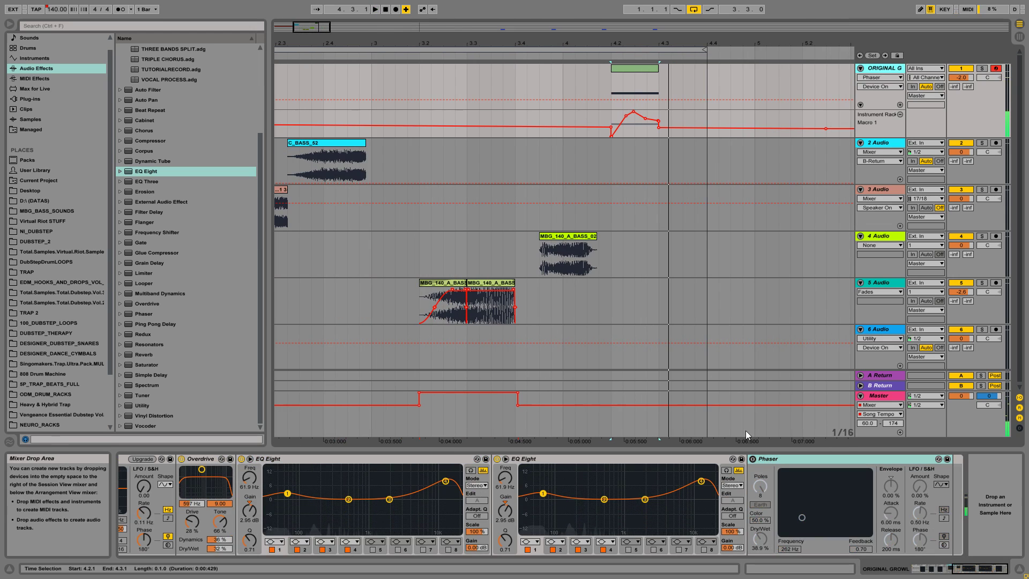
pyautogui.hscroll(-5, 568, 506)
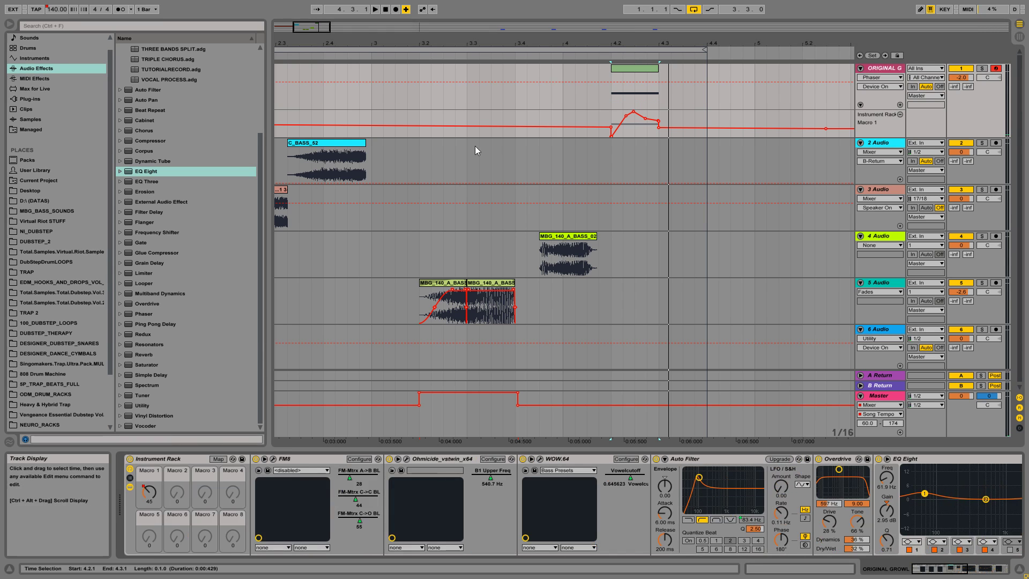
pyautogui.moveTo(579, 44); pyautogui.dragTo(579, 239)
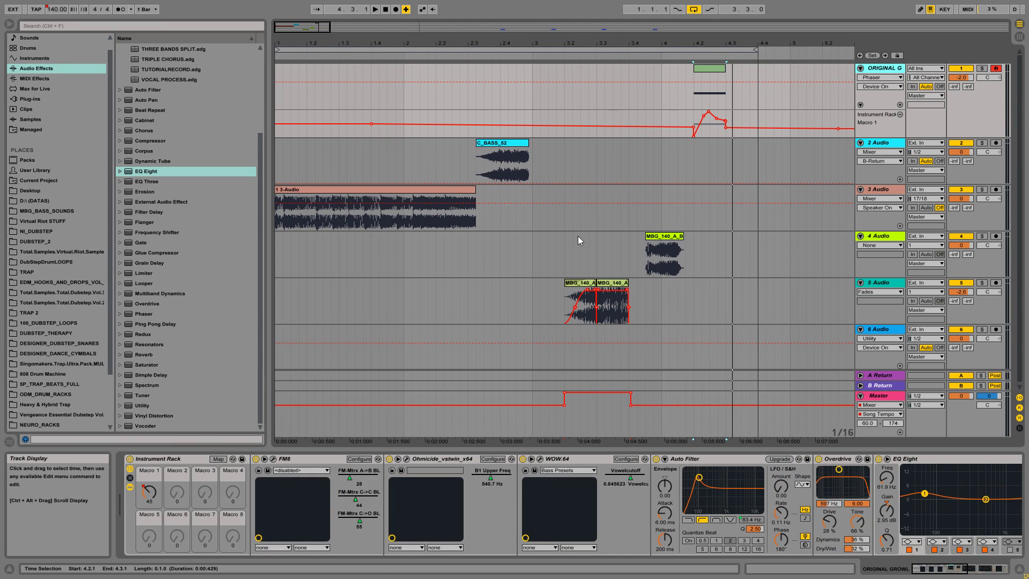
pyautogui.click(507, 146)
pyautogui.press('space')
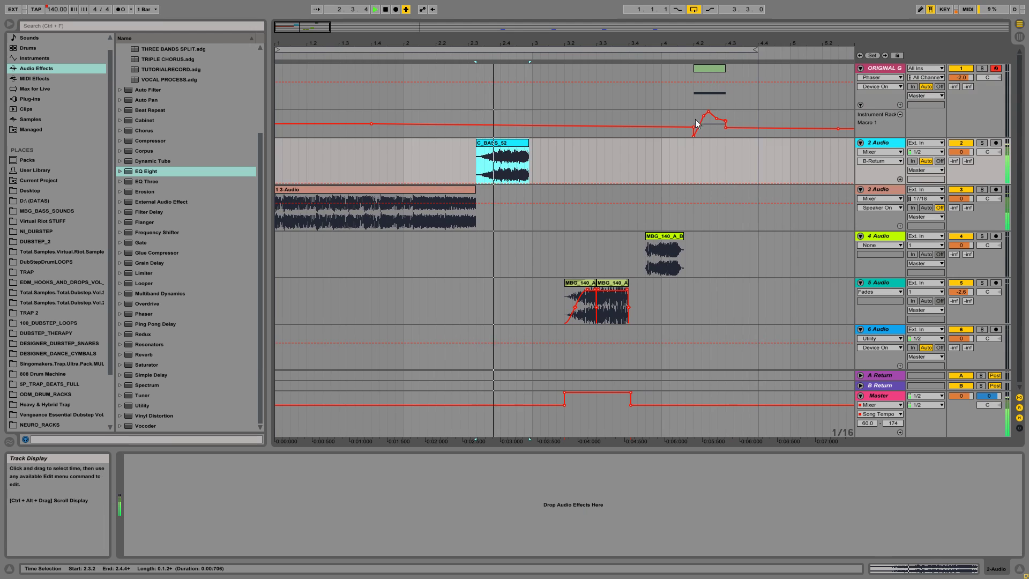
pyautogui.click(708, 68)
pyautogui.click(660, 236)
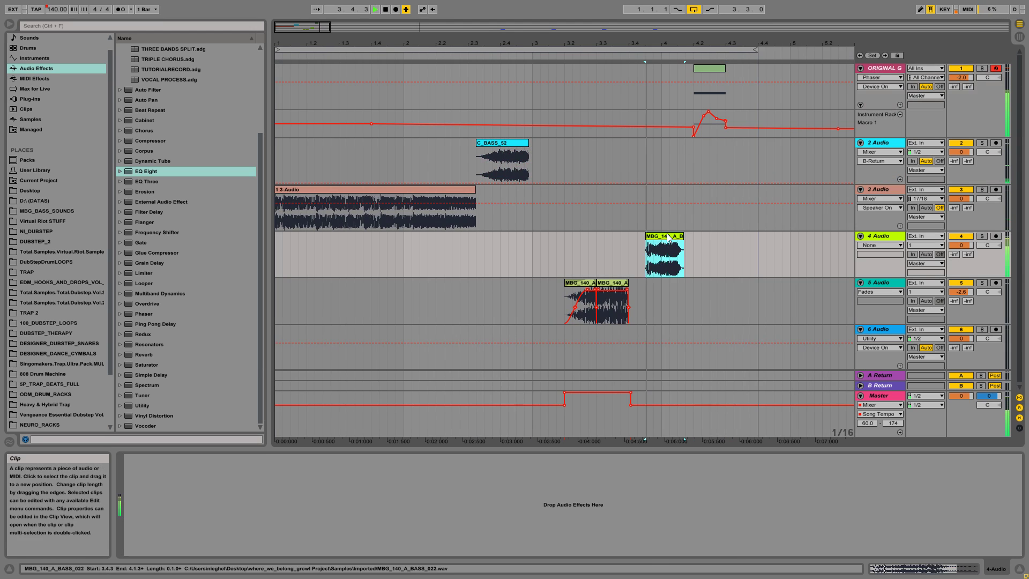
# Warp the MBG_140_A_BASS_022 sample on track 4, transpose it up and stretch it with its end warp marker.
pyautogui.doubleClick(660, 236)
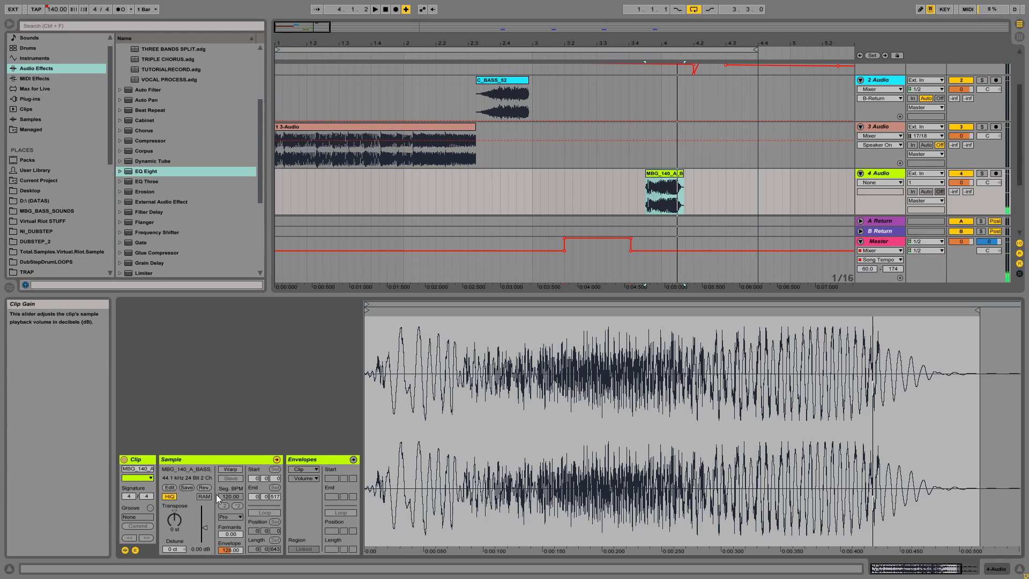
pyautogui.click(230, 470)
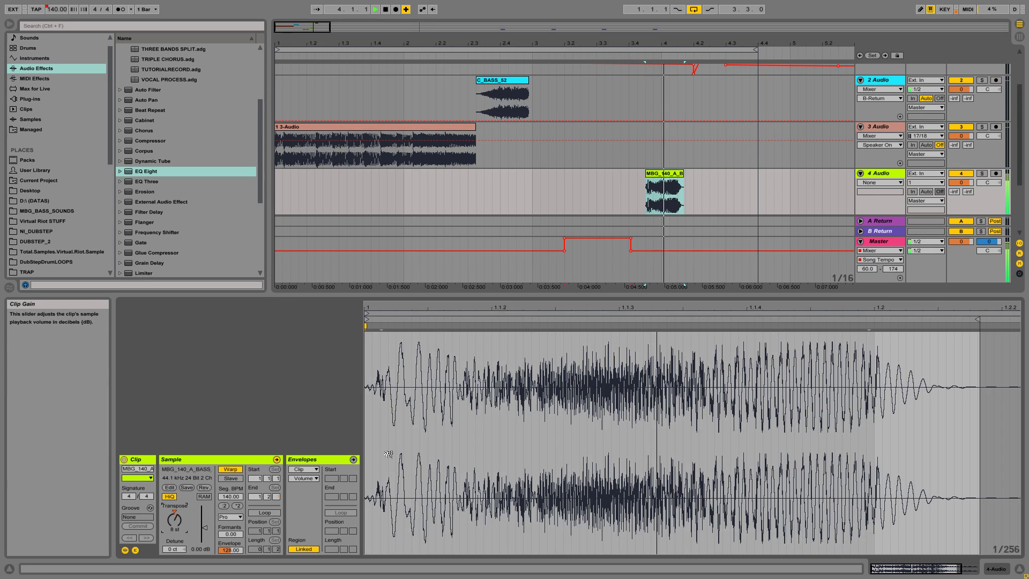
pyautogui.press('space')
pyautogui.moveTo(962, 336)
pyautogui.mouseDown()
pyautogui.moveTo(996, 375)
pyautogui.moveTo(1012, 439)
pyautogui.moveTo(857, 489)
pyautogui.mouseUp()
pyautogui.moveTo(905, 576); pyautogui.dragTo(905, 569)
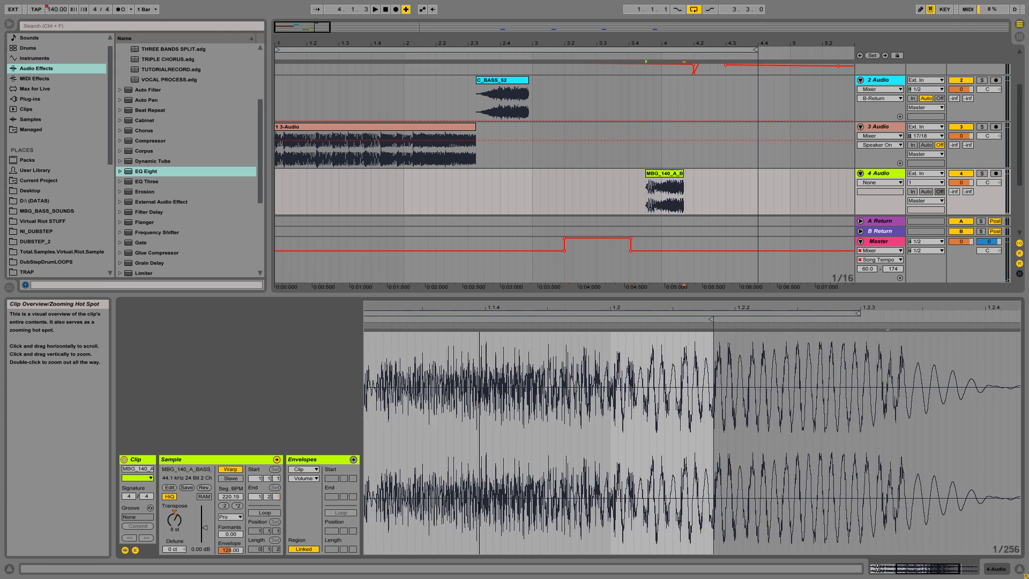
# Extend the stretched MBG_140_A_BASS_022 clip to end at 4.2.2 and play C_BASS_52 for comparison.
pyautogui.press('space')
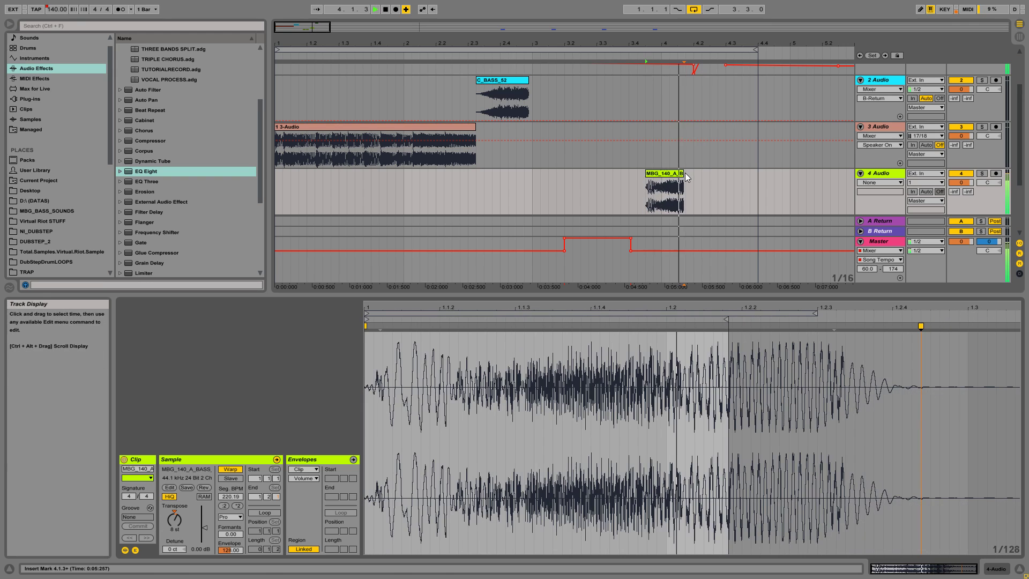
pyautogui.moveTo(685, 174); pyautogui.dragTo(703, 173)
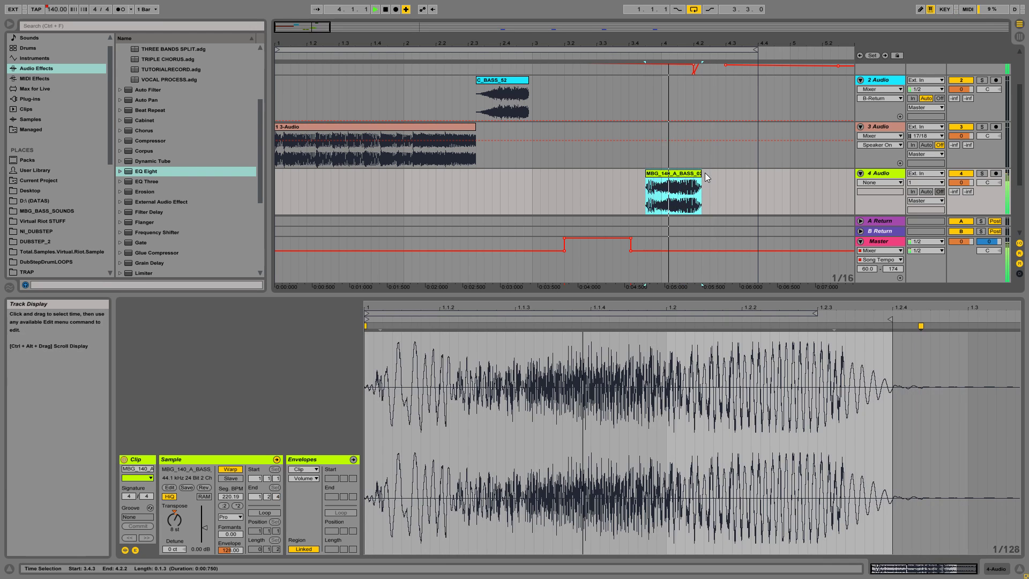
pyautogui.click(504, 99)
pyautogui.press('space')
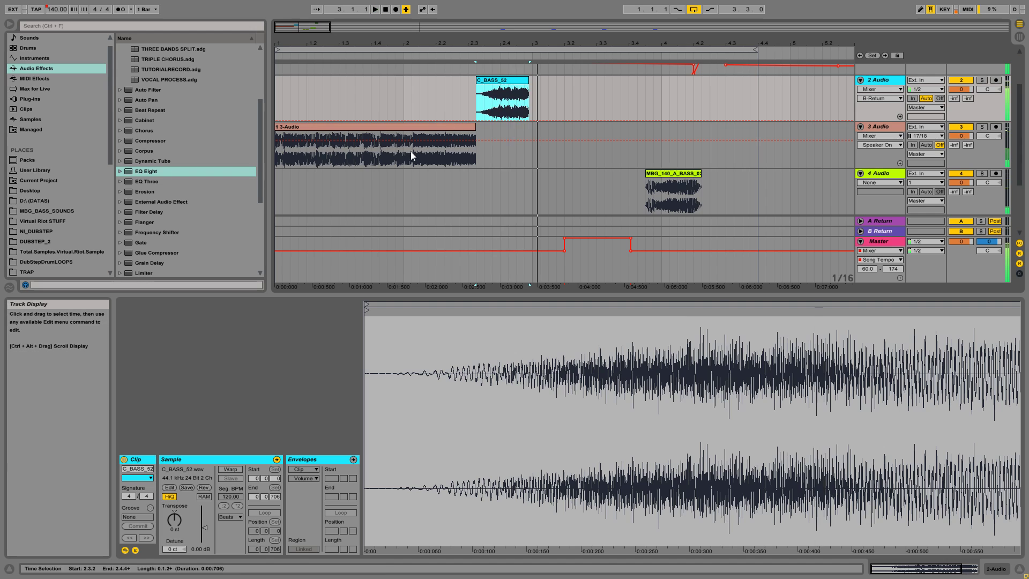
# Split the MBG_140_A_BASS_022 clip on track 4 at 4.1.3 and extend the second part's start back to 4.1.2.
pyautogui.click(676, 189)
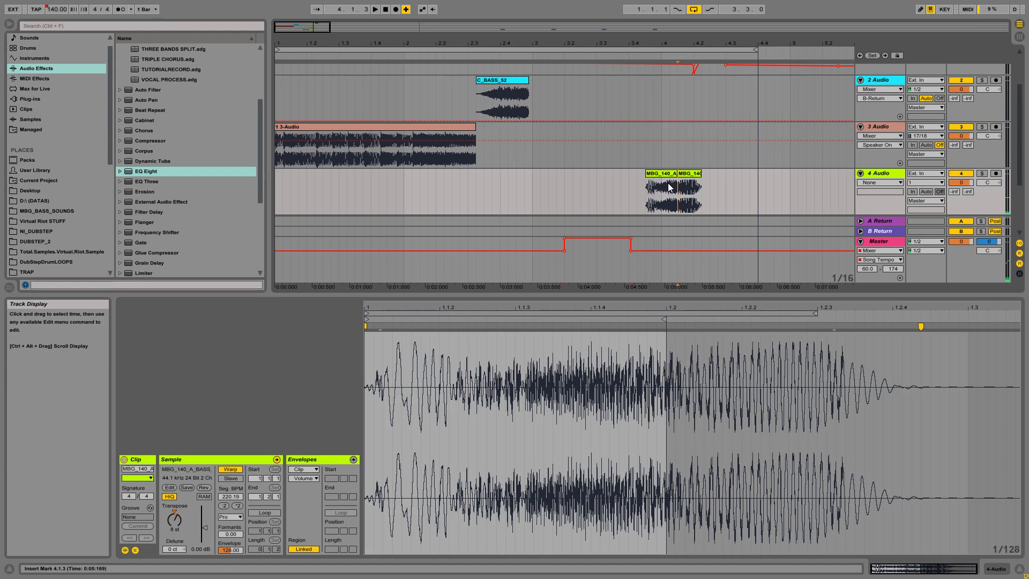
pyautogui.hotkey('ctrl', 'e')
pyautogui.moveTo(678, 43); pyautogui.dragTo(683, 81)
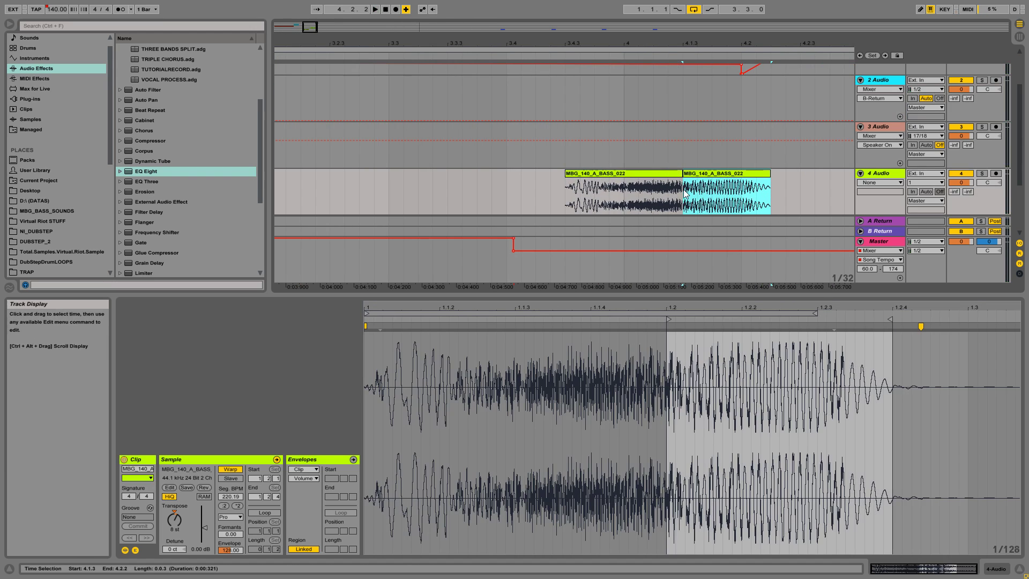
pyautogui.moveTo(688, 174); pyautogui.dragTo(665, 174)
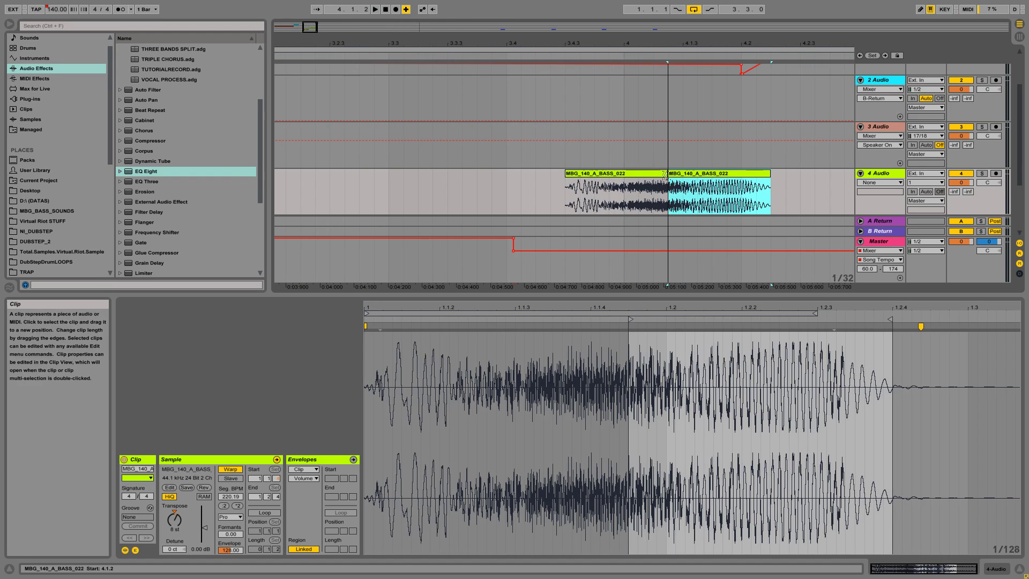
# Transpose the second part of the split track 4 clip to 9 st and play both parts together.
pyautogui.click(171, 518)
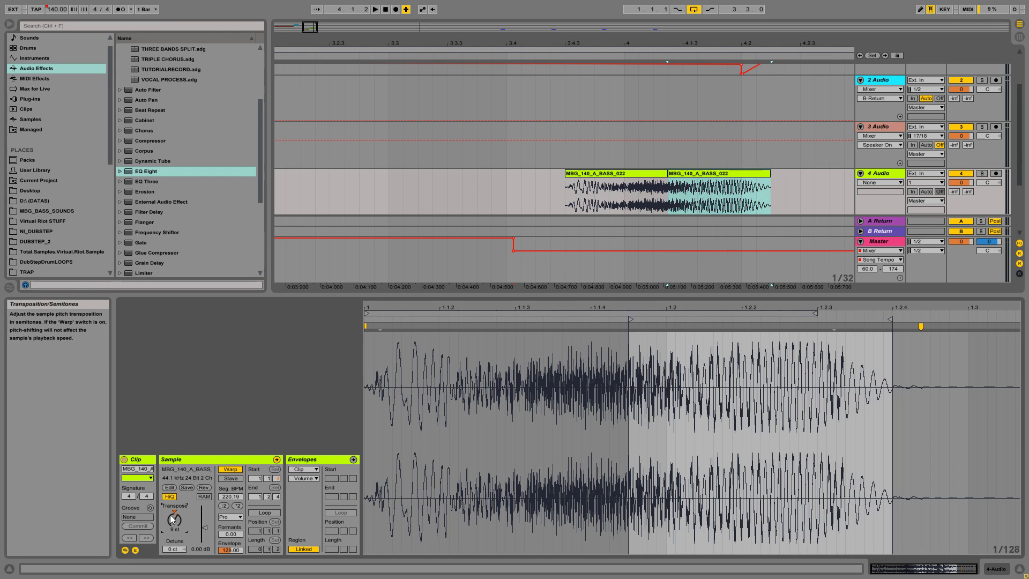
pyautogui.click(625, 178)
pyautogui.click(688, 175)
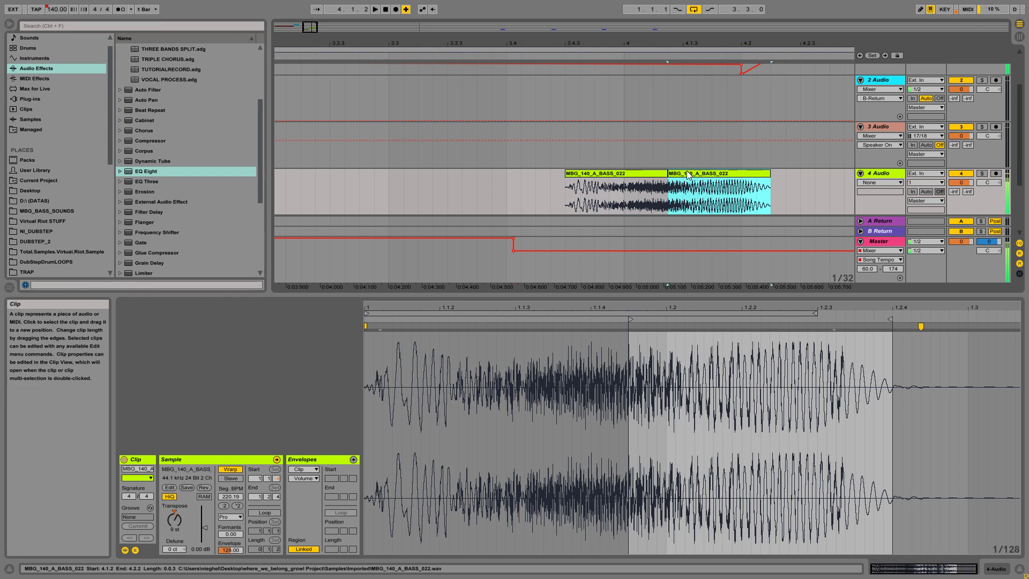
pyautogui.click(632, 177)
pyautogui.press('space')
pyautogui.press('space')
# Play C_BASS_52 to compare it with the two repitched MBG_140_A_BASS_022 parts.
pyautogui.scroll(-6, 628, 65)
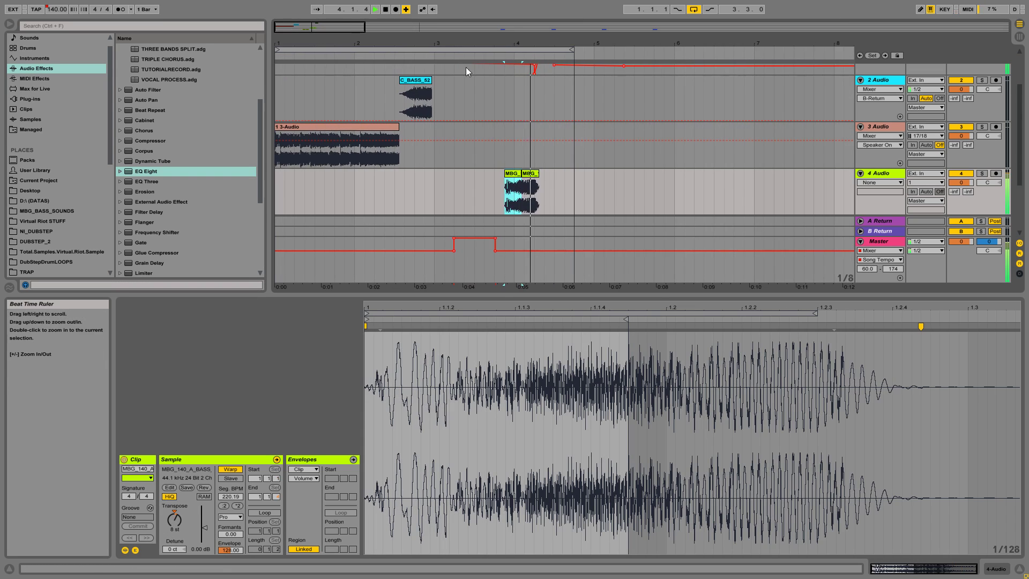
pyautogui.click(407, 82)
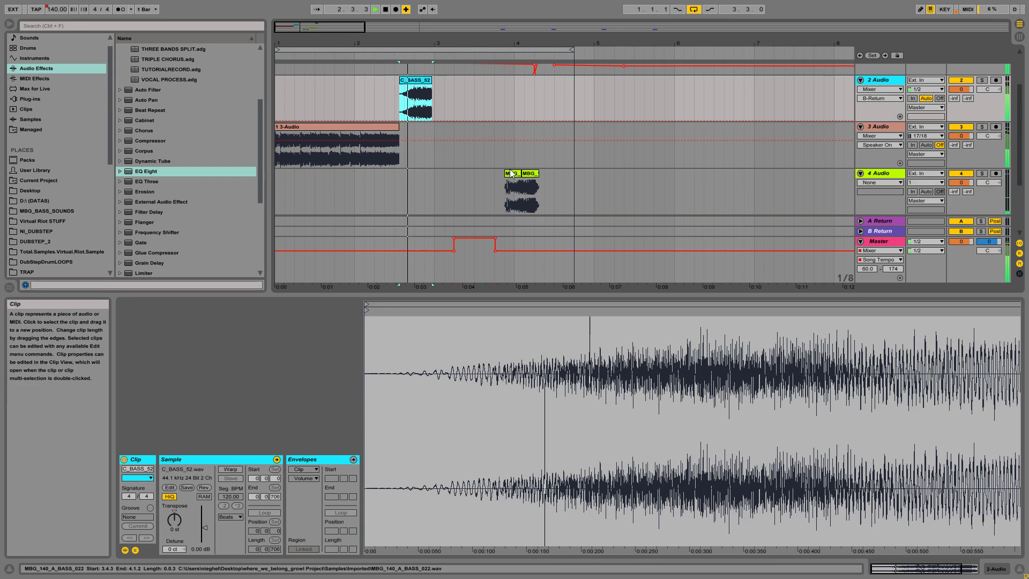
pyautogui.click(427, 89)
pyautogui.click(526, 78)
# Create a crossfade at the joint between the two MBG_140_A_BASS_022 parts and play the transition.
pyautogui.scroll(6, 523, 107)
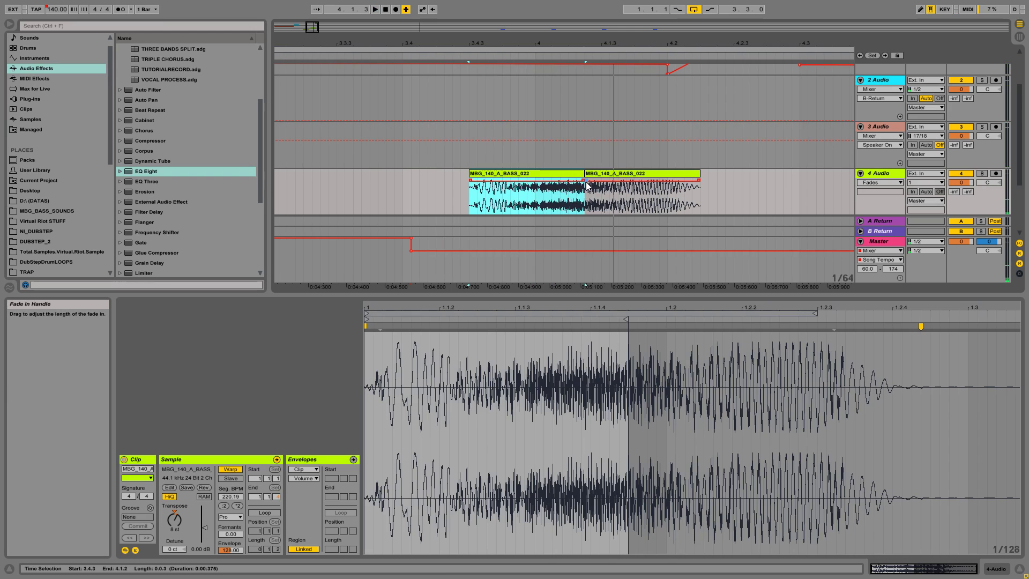
pyautogui.moveTo(585, 173); pyautogui.dragTo(544, 177)
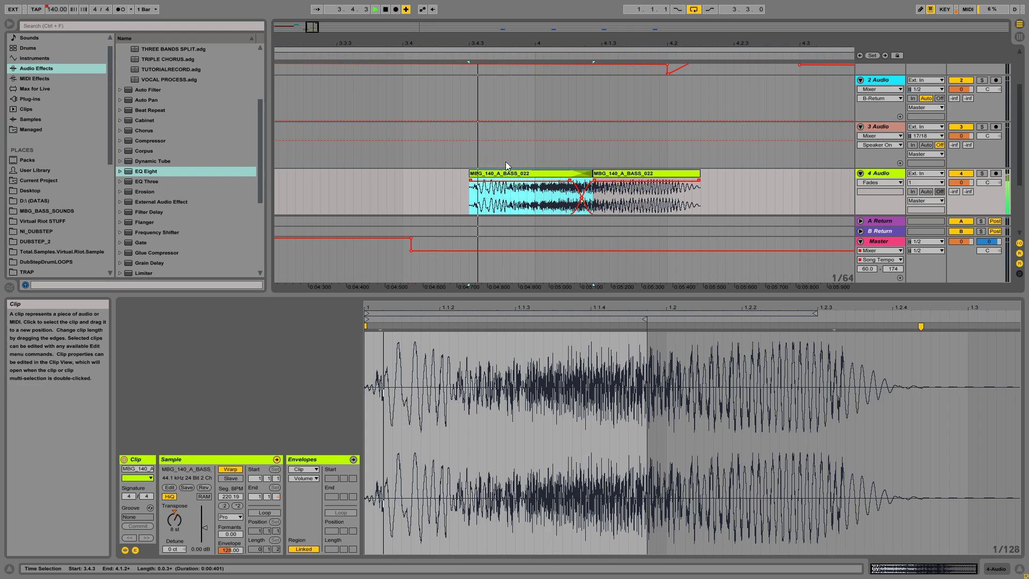
pyautogui.press('space')
# Replay C_BASS_52 for a final comparison, hide the clip details and return to the start of the arrangement.
pyautogui.moveTo(557, 45); pyautogui.dragTo(558, 24)
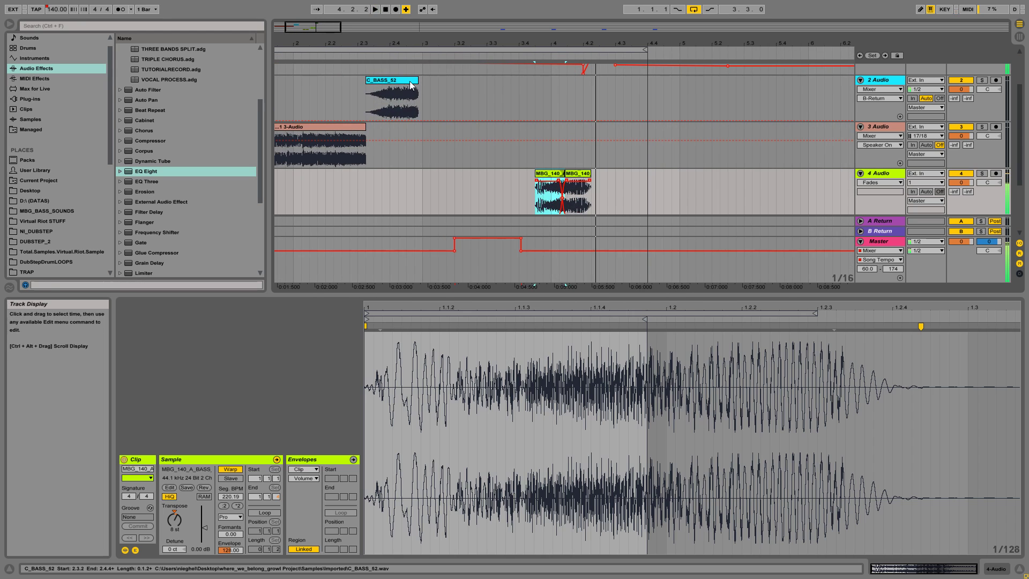
pyautogui.click(403, 84)
pyautogui.press('space')
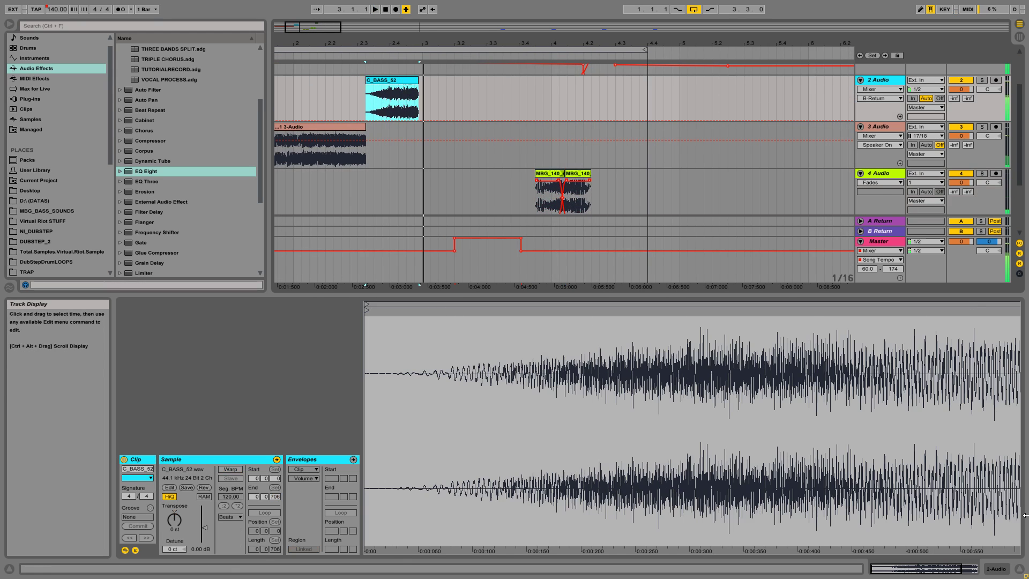
pyautogui.click(1014, 571)
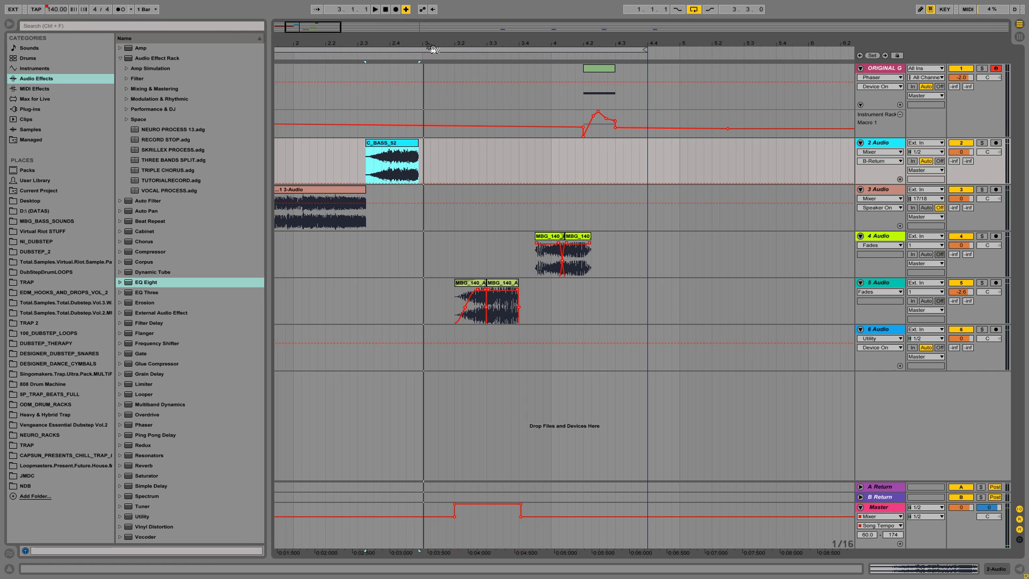
pyautogui.moveTo(302, 46); pyautogui.dragTo(412, 46)
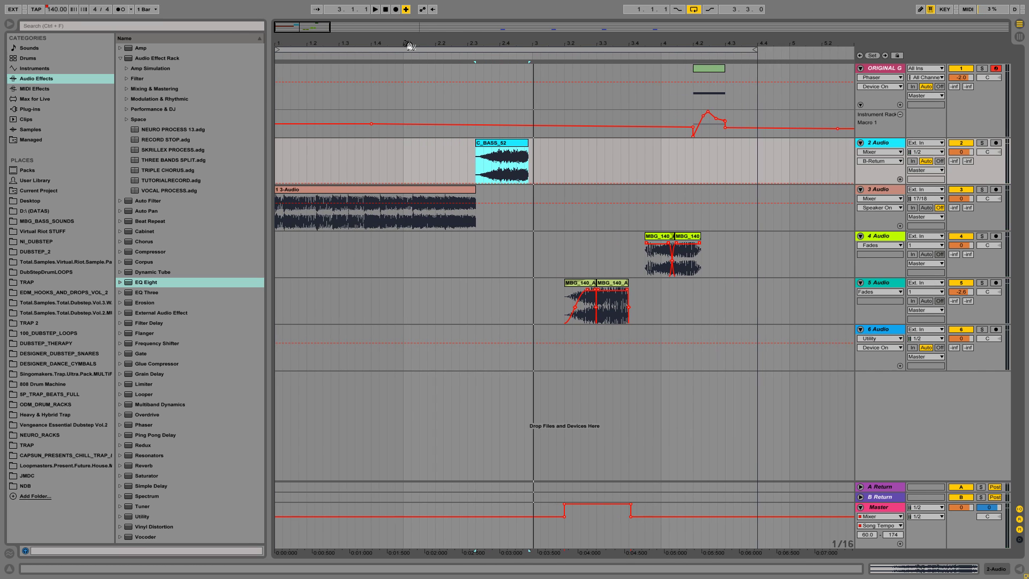